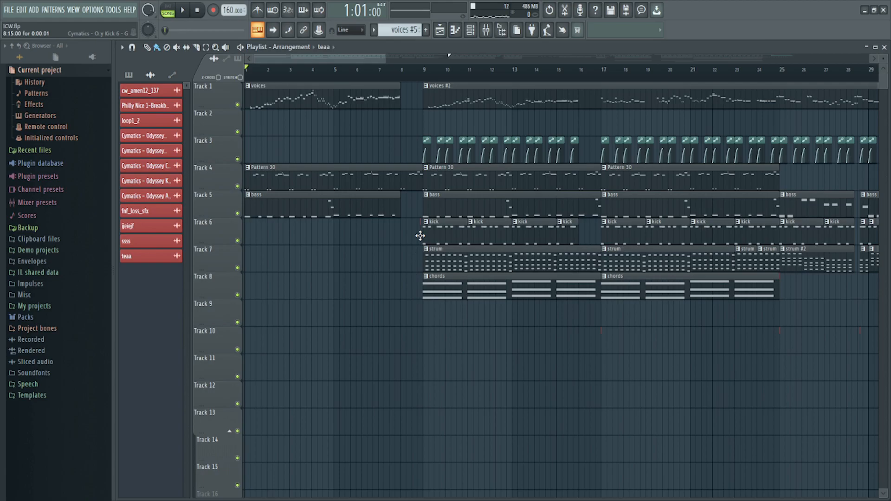
pyautogui.moveTo(601, 341)
pyautogui.mouseDown()
pyautogui.moveTo(446, 339)
pyautogui.moveTo(596, 339)
pyautogui.mouseUp()
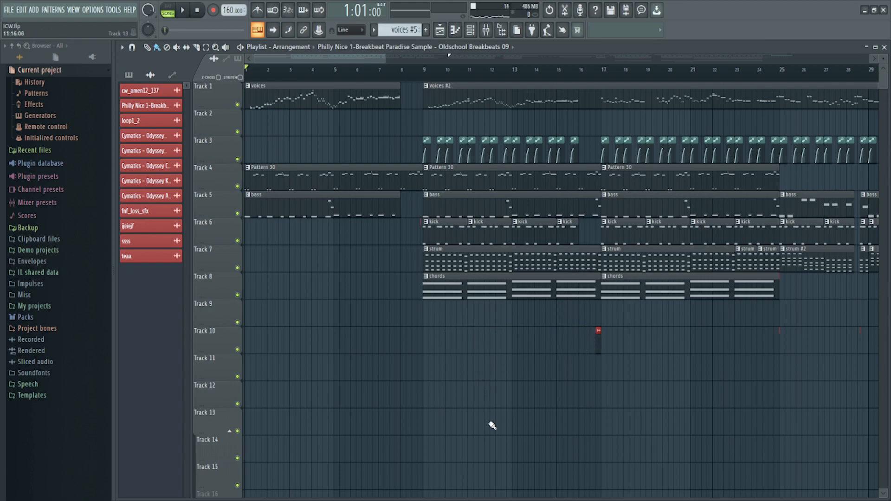
pyautogui.rightClick(598, 344)
pyautogui.scroll(-4, 306, 412)
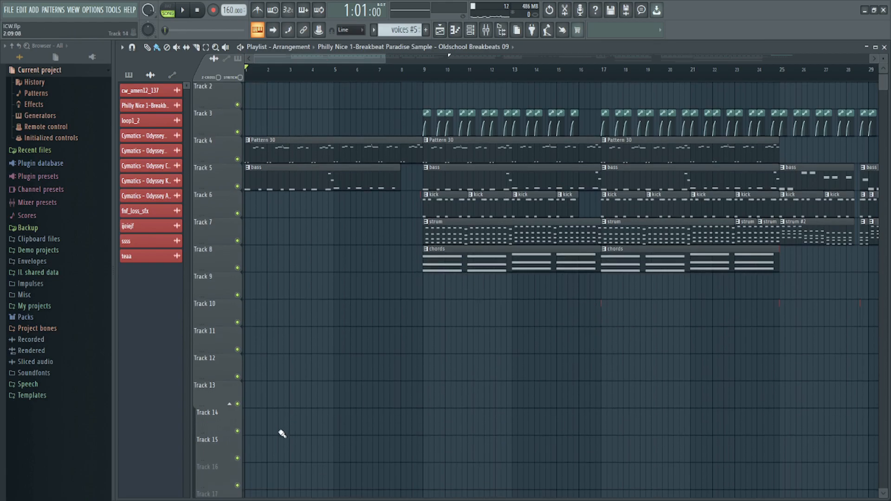
# Mute Track 4 and every track below it in the playlist, keeping Tracks 1 to 3 active
pyautogui.moveTo(387, 58); pyautogui.dragTo(825, 58)
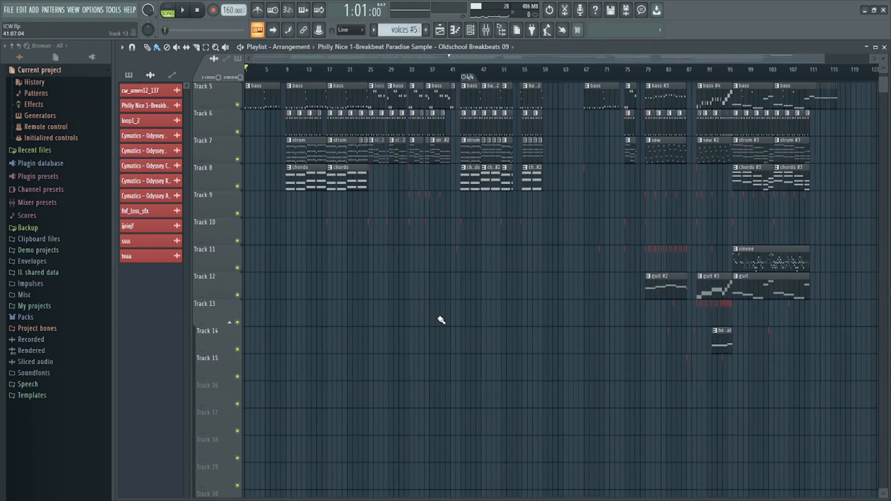
pyautogui.moveTo(238, 377); pyautogui.dragTo(237, 186)
pyautogui.scroll(4, 314, 276)
pyautogui.moveTo(243, 263); pyautogui.dragTo(238, 184)
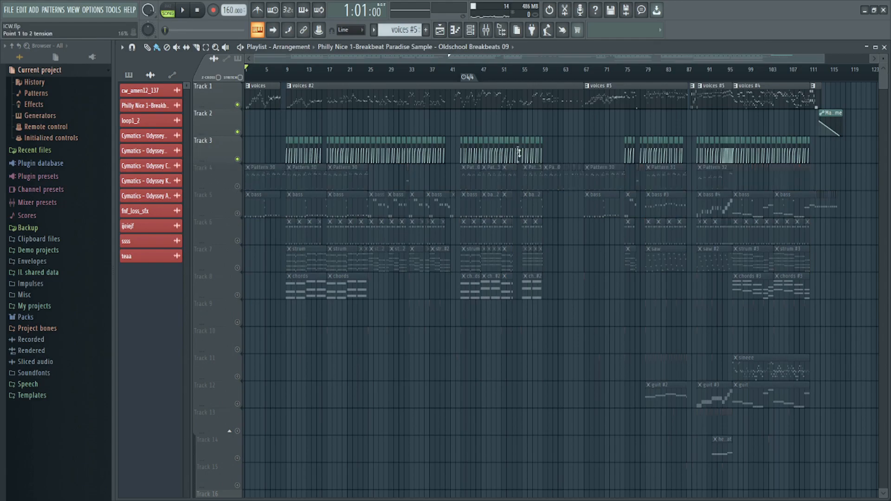
pyautogui.moveTo(823, 59); pyautogui.dragTo(409, 62)
pyautogui.moveTo(345, 59); pyautogui.dragTo(211, 93)
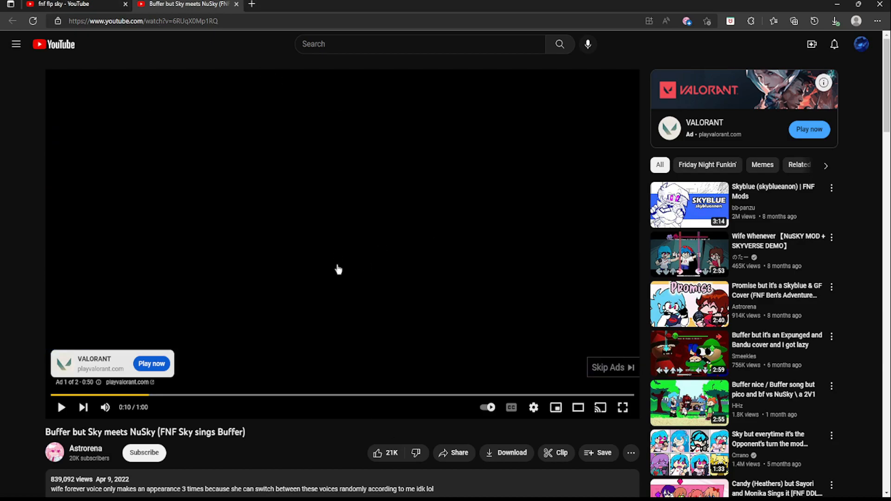
# Return to the YouTube results page in the browser and search for "fnf buffer inst"
pyautogui.hotkey('ctrl', 'shift', 'Tab')
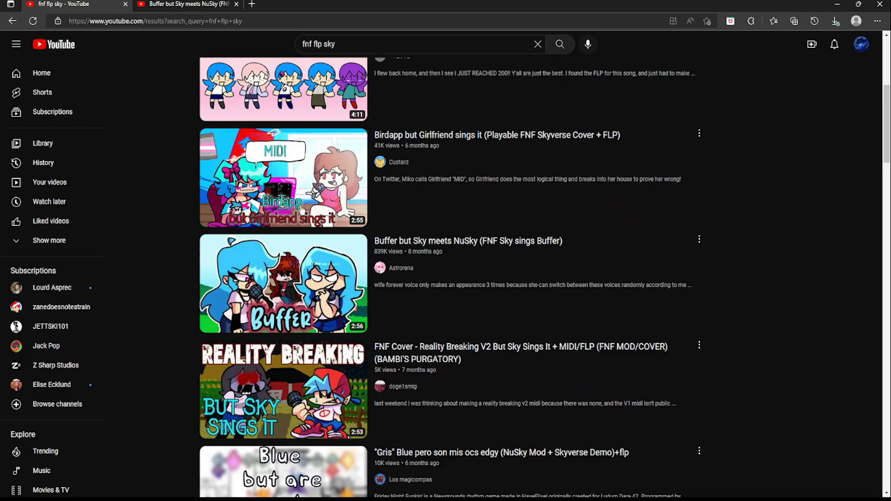
pyautogui.click(352, 46)
pyautogui.press('BackSpace')
pyautogui.press('BackSpace')
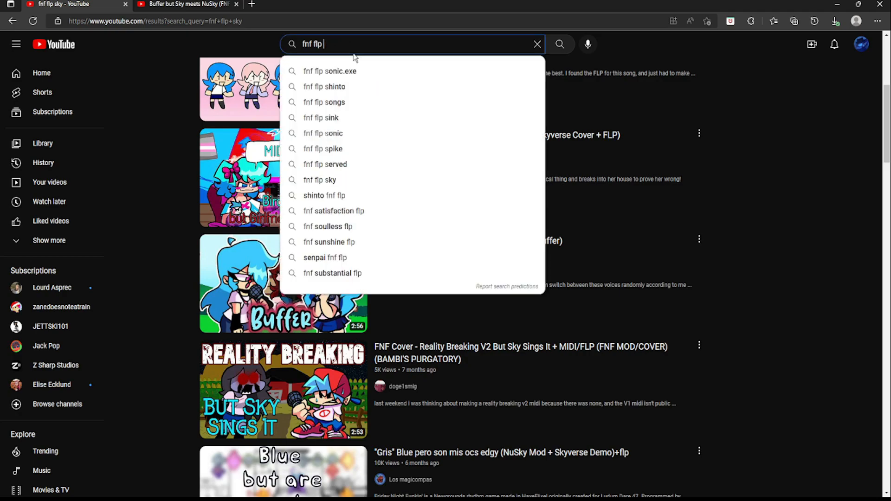
pyautogui.press('BackSpace')
pyautogui.press('BackSpace')
pyautogui.press('BackSpace')
pyautogui.press('BackSpace')
pyautogui.write('bu')
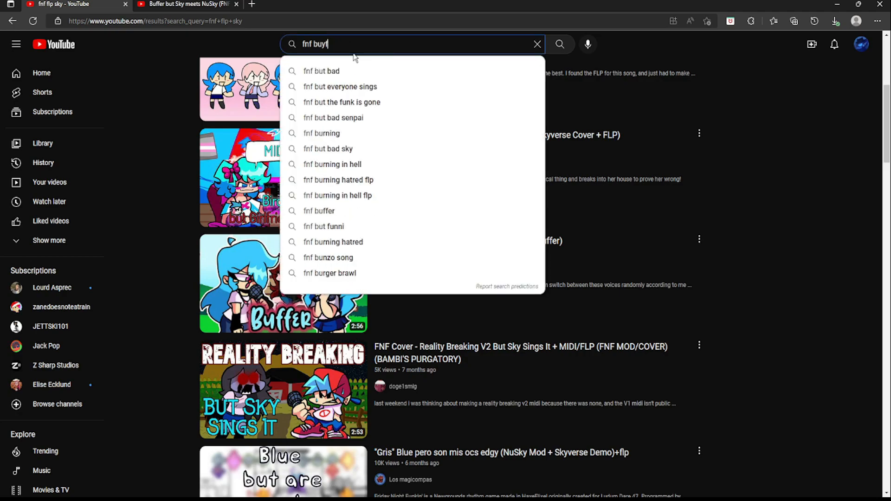
pyautogui.write('ffer ')
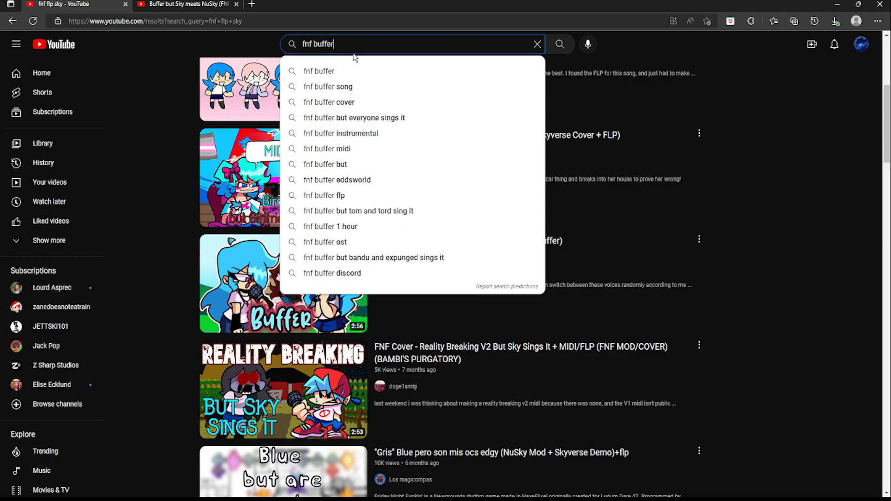
pyautogui.write('inst')
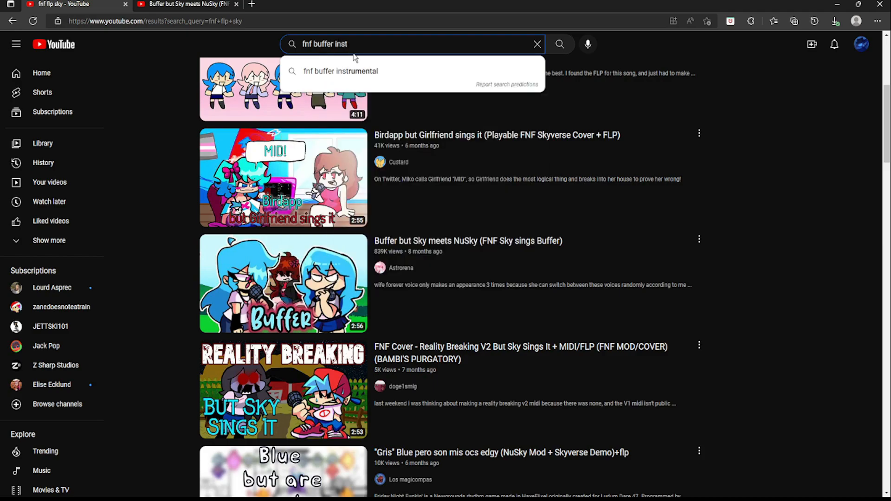
pyautogui.press('Return')
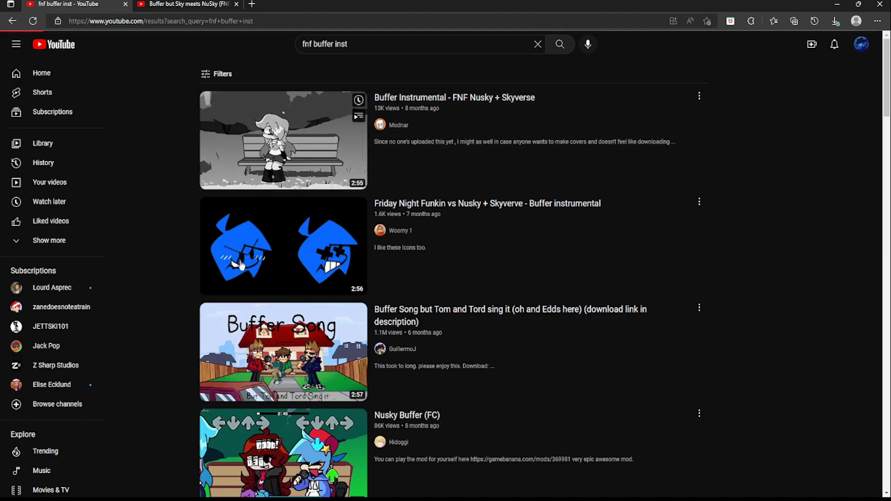
# Open the video "Buffer Instrumental - FNF Nusky + Skyverse", pause it, and copy its URL
pyautogui.click(240, 266)
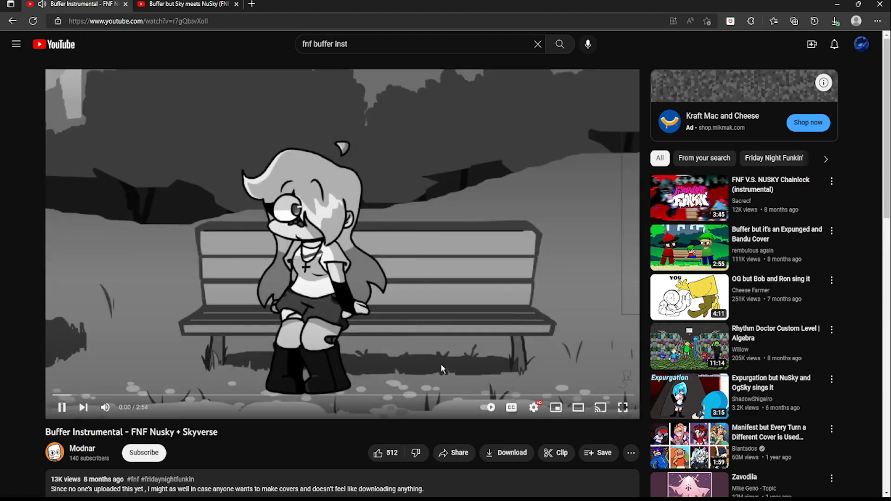
pyautogui.press('Right')
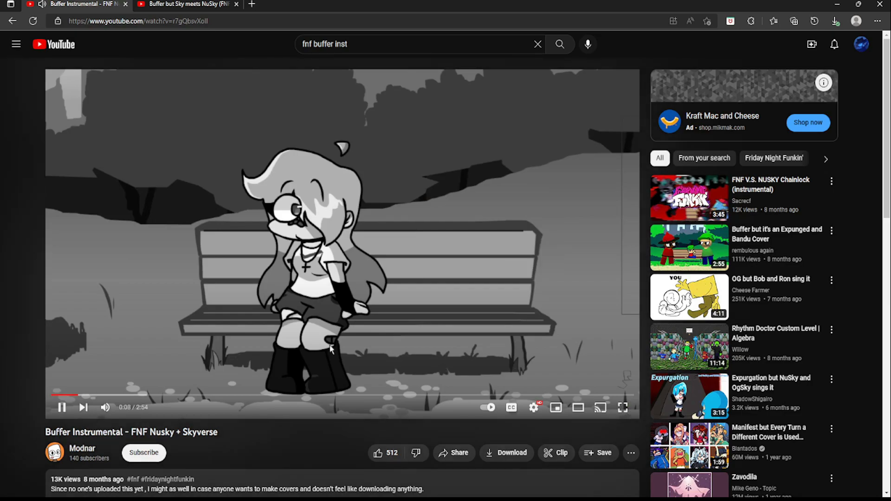
pyautogui.click(330, 349)
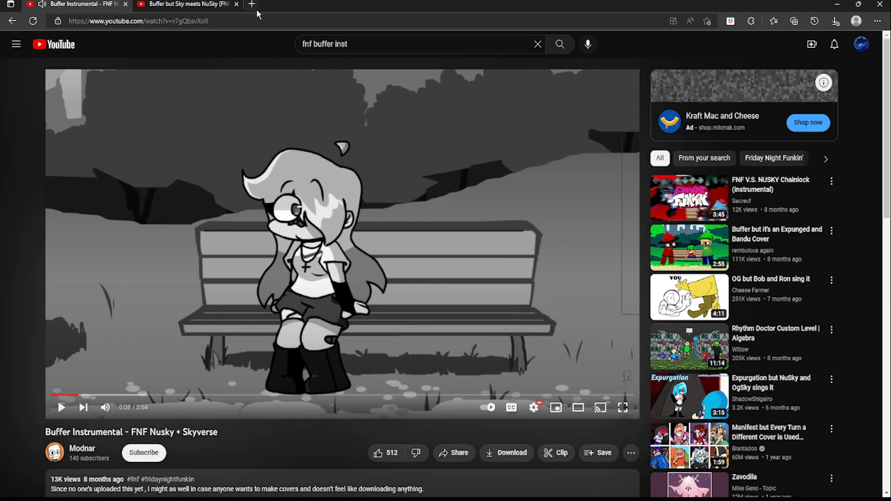
pyautogui.click(257, 15)
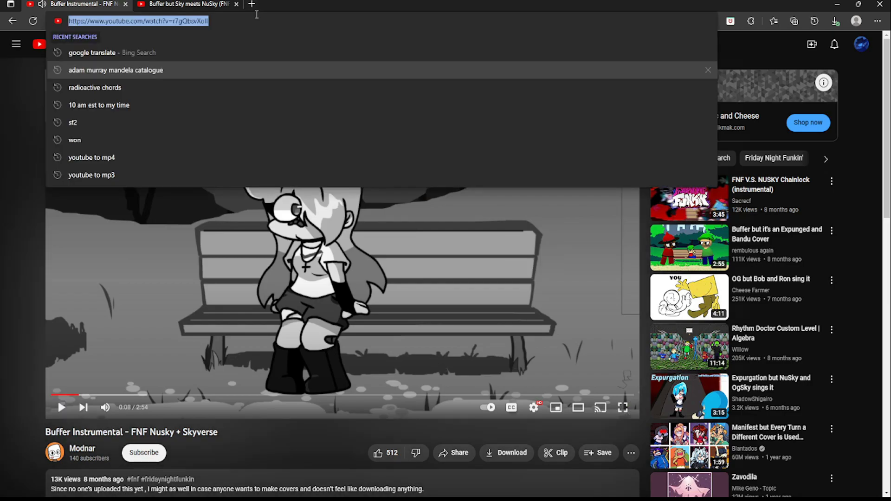
# Search the web for "youtube to mp3" in a new browser tab
pyautogui.click(252, 4)
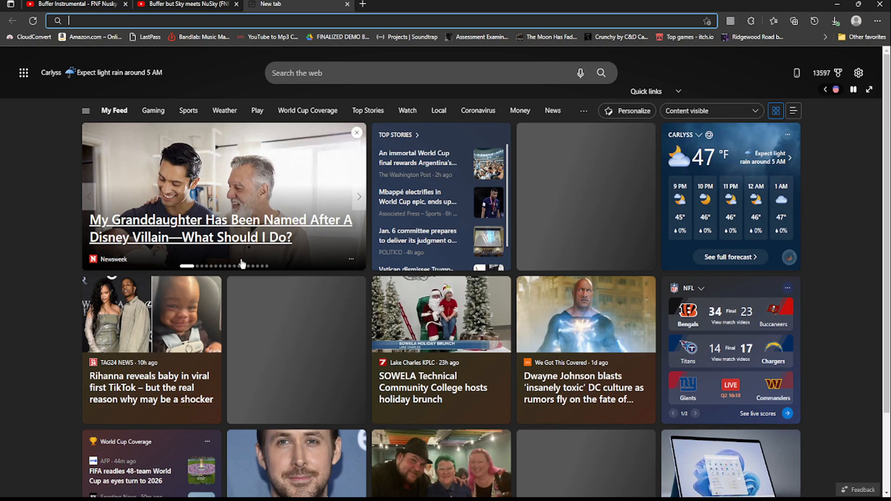
pyautogui.write('yo')
pyautogui.write('utuber to mp3')
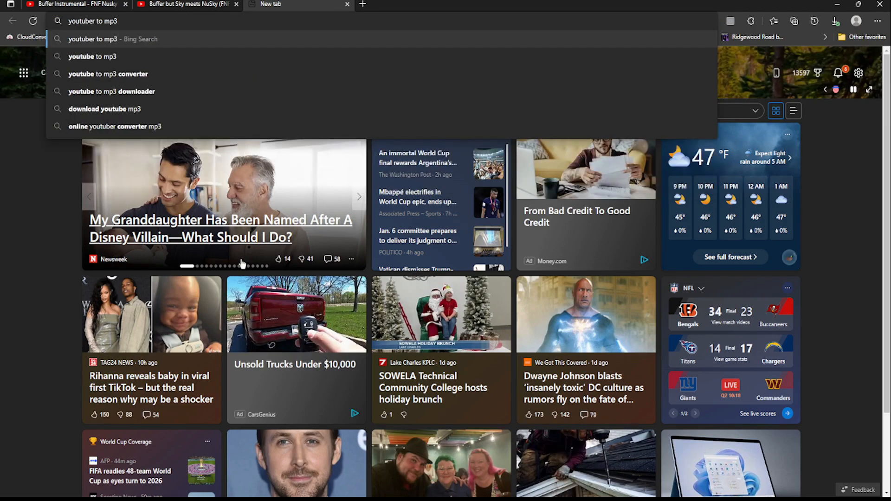
pyautogui.press('Left')
pyautogui.press('Left')
pyautogui.press('Left')
pyautogui.press('Left')
pyautogui.press('Left')
pyautogui.press('Left')
pyautogui.press('Left')
pyautogui.press('BackSpace')
pyautogui.press('Return')
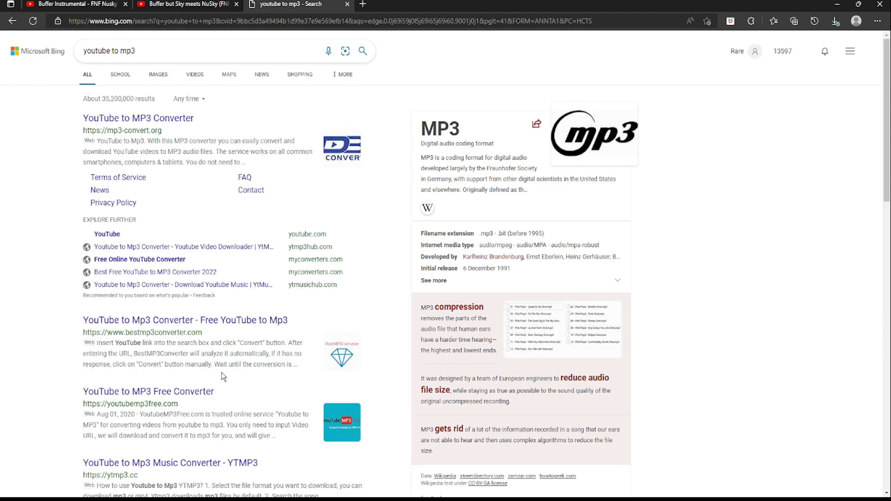
# Convert the copied Buffer Instrumental video link to MP3 on mp3-convert.org and dismiss the pop-up page
pyautogui.click(461, 302)
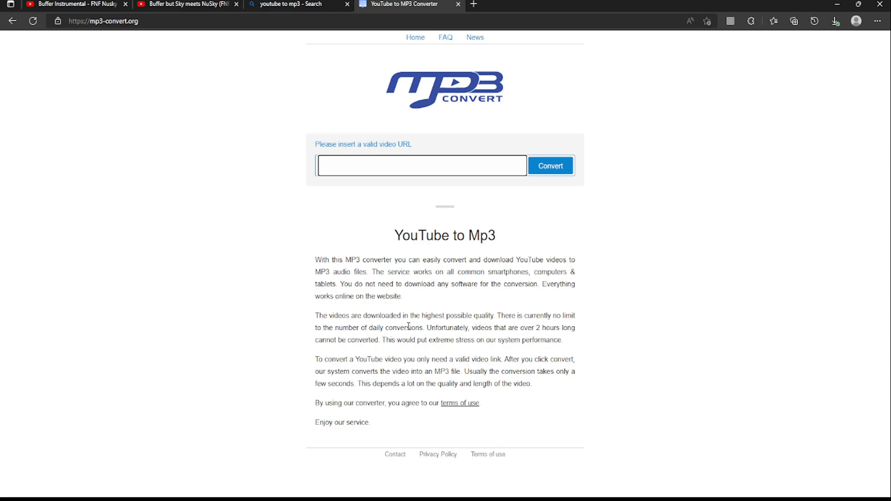
pyautogui.click(434, 293)
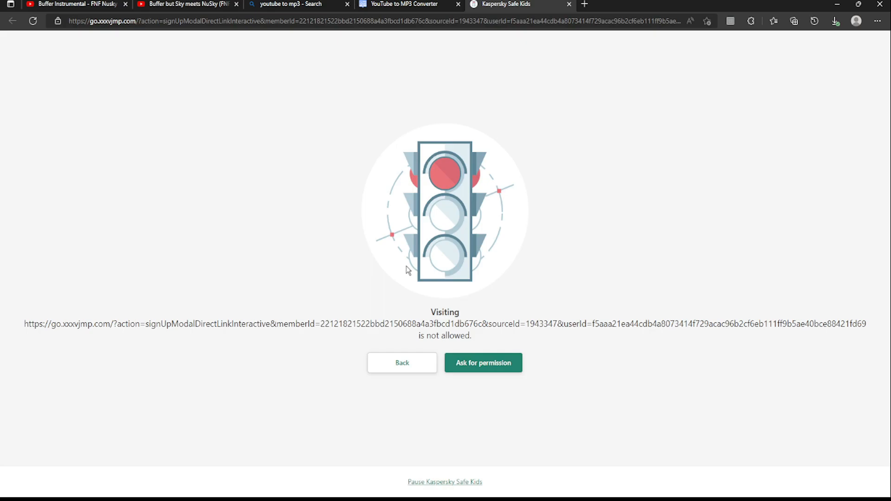
pyautogui.click(410, 4)
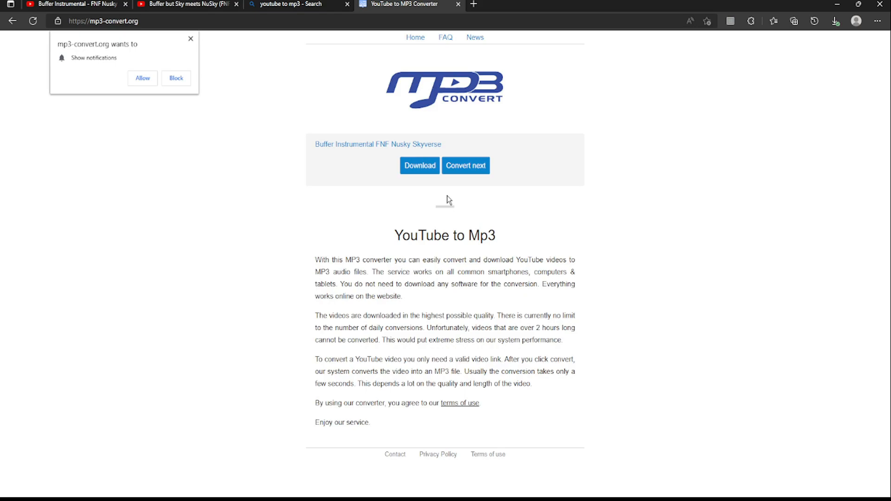
# Download the converted Buffer Instrumental MP3 and close the redirect and converter pages
pyautogui.click(447, 196)
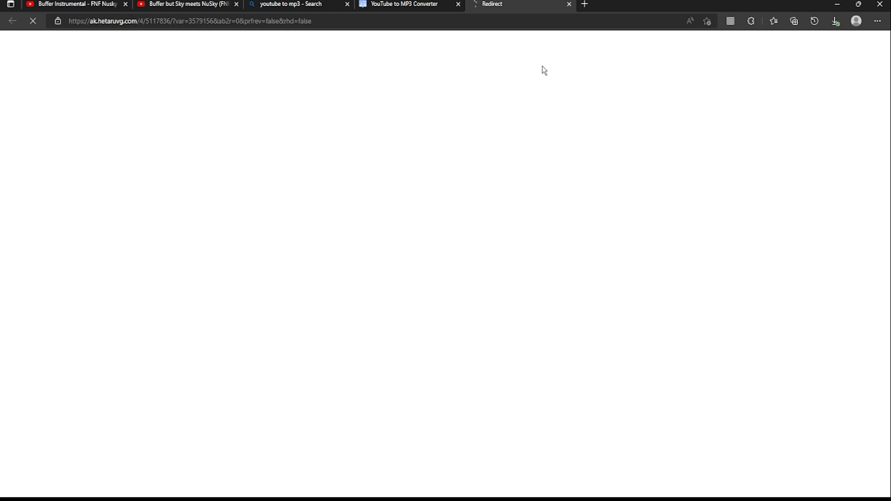
pyautogui.hotkey('ctrl', 'w')
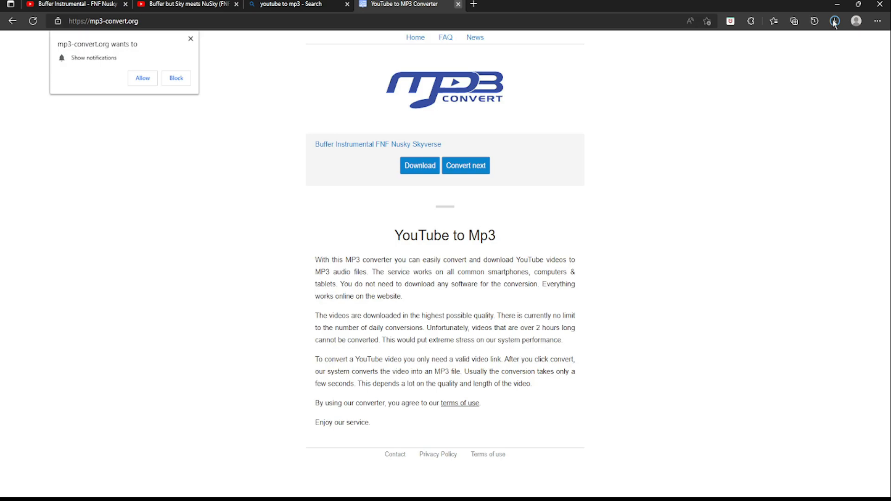
pyautogui.hotkey('ctrl', 'w')
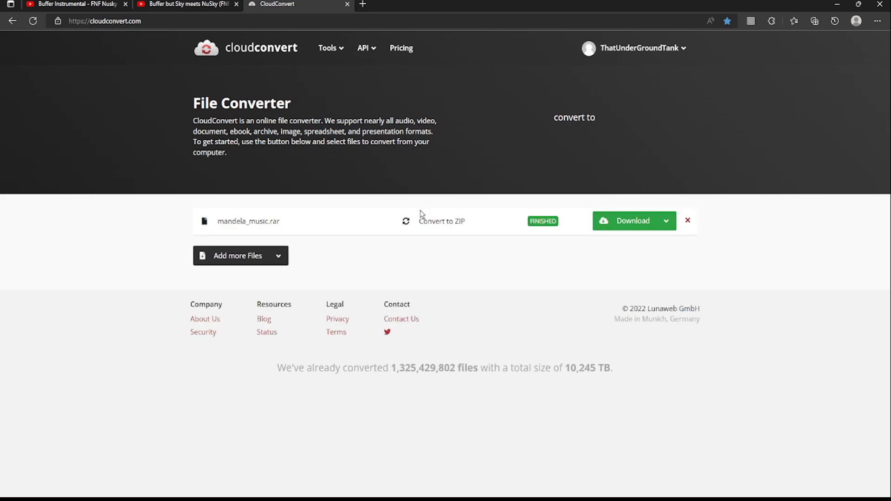
# Set up "Buffer Instrumental FNF Nusky Skyverse.mp3" for conversion to WAV in CloudConvert and close the page
pyautogui.click(241, 259)
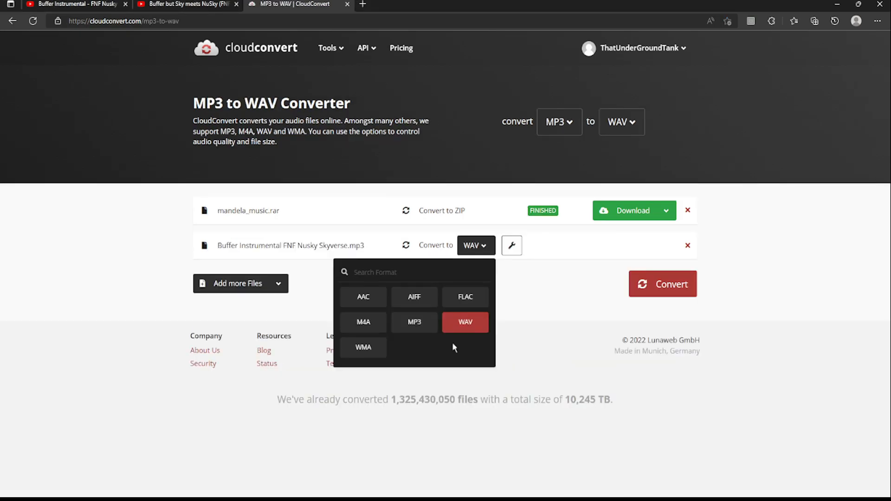
pyautogui.click(374, 146)
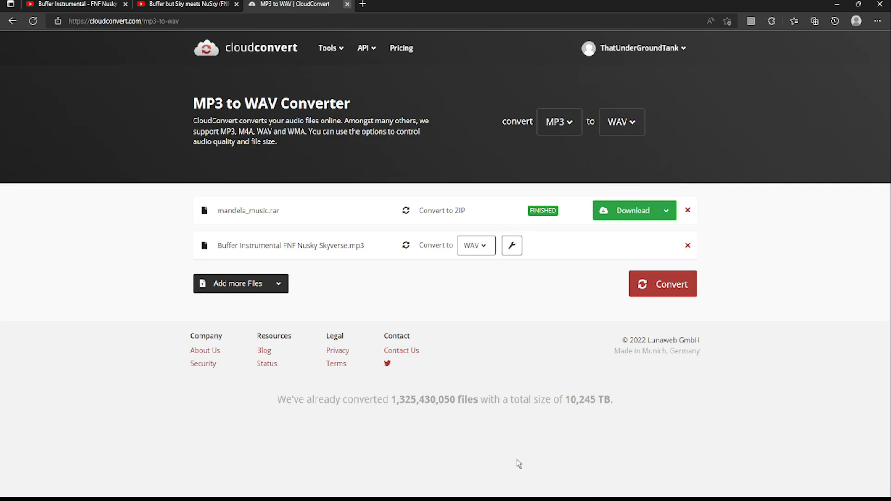
pyautogui.hotkey('ctrl', 'w')
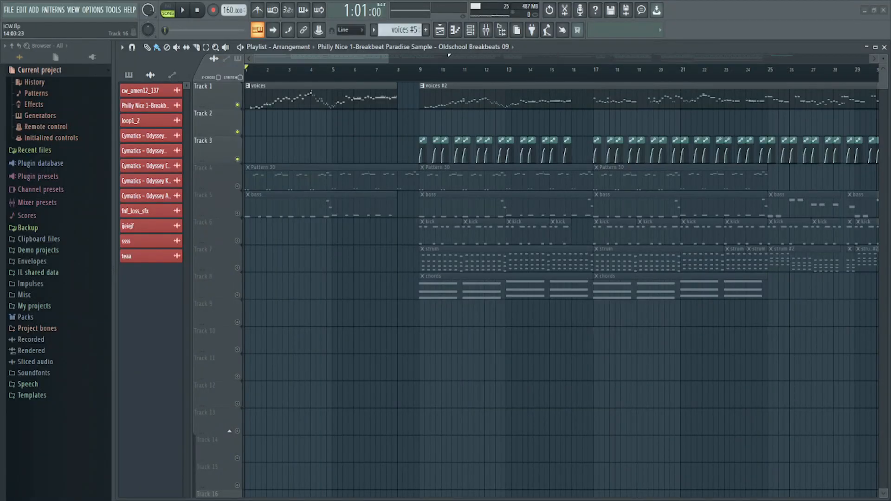
# Switch to FL Studio and add the Buffer Instrumental FNF Nusky Skyverse audio file to Track 2 of the playlist
pyautogui.moveTo(532, 496); pyautogui.dragTo(291, 342)
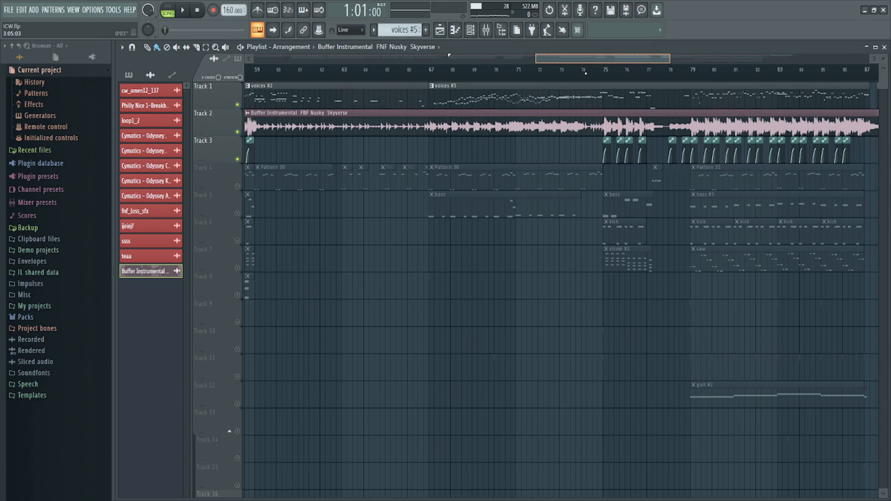
pyautogui.hscroll(5, 730, 128)
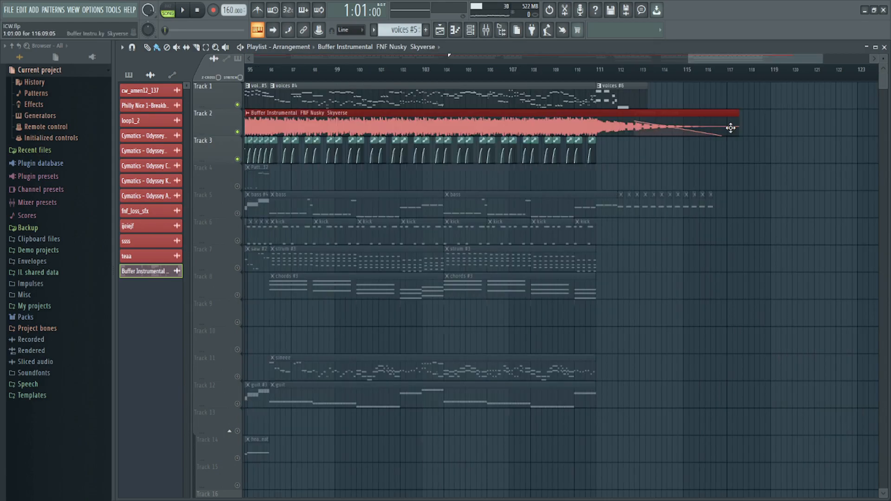
pyautogui.moveTo(731, 129); pyautogui.dragTo(731, 183)
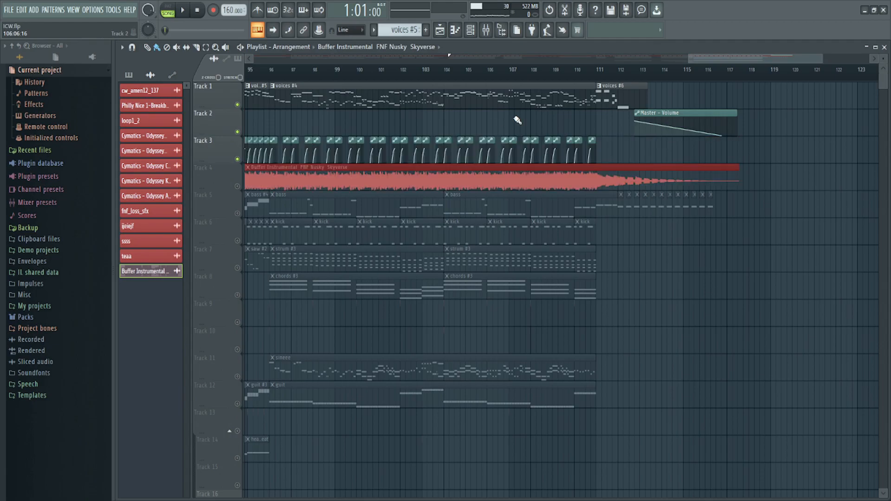
pyautogui.hotkey('ctrl', 'z')
pyautogui.hotkey('ctrl', 'z')
pyautogui.hotkey('ctrl', 'z')
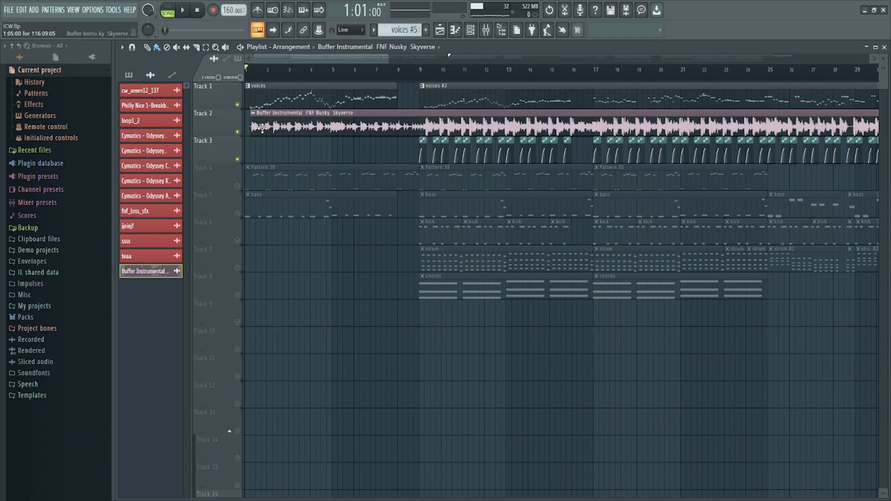
# Align the Buffer Instrumental clip on Track 2 to start at bar 1 and briefly play the arrangement
pyautogui.moveTo(263, 128); pyautogui.dragTo(251, 134)
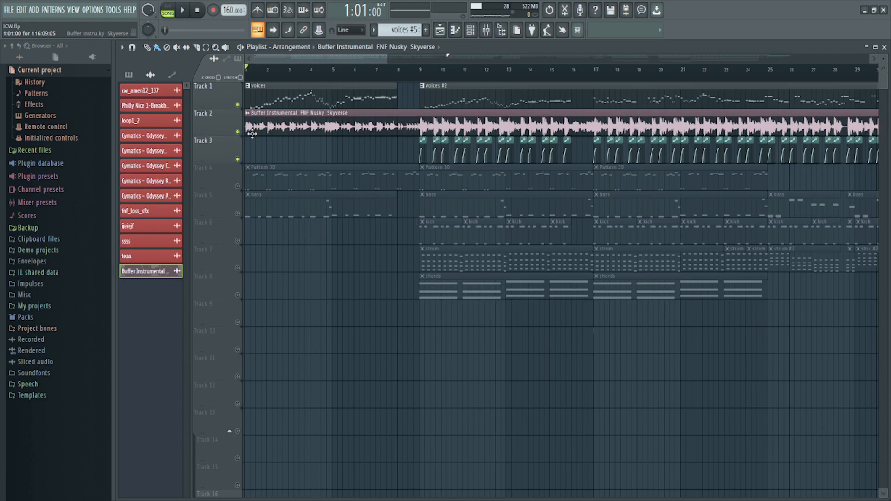
pyautogui.click(477, 500)
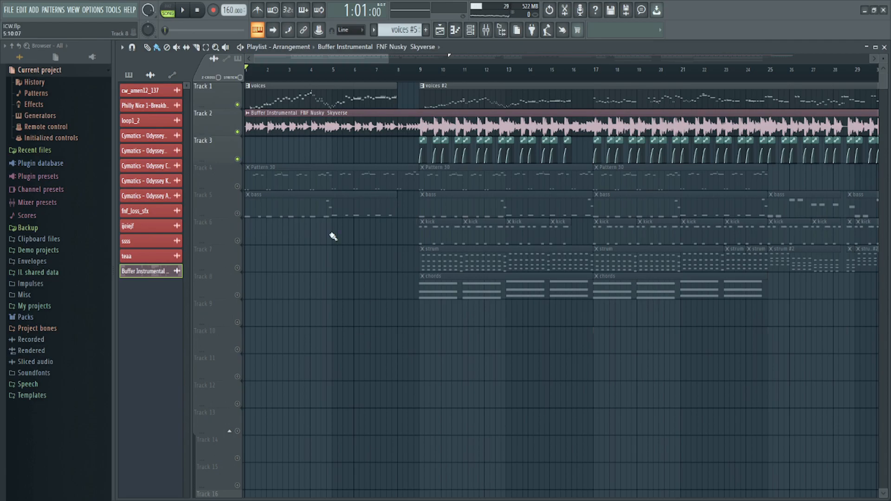
pyautogui.moveTo(276, 133); pyautogui.dragTo(275, 132)
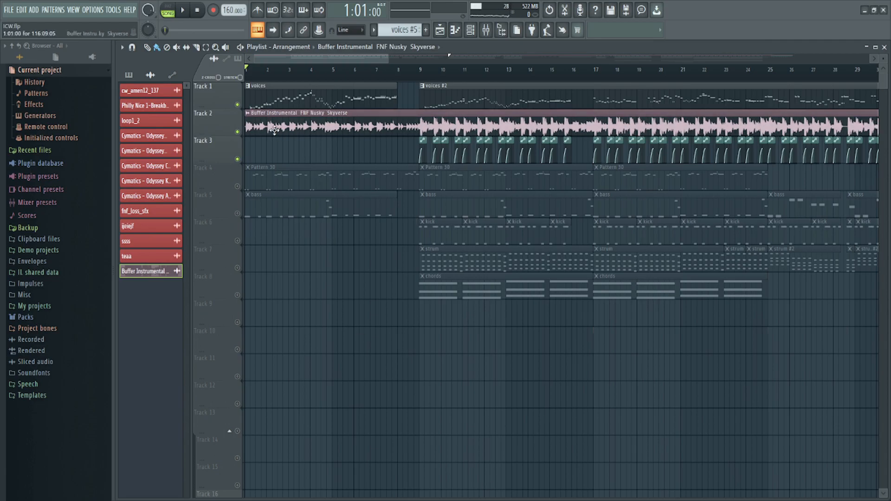
pyautogui.press('space')
pyautogui.press('space')
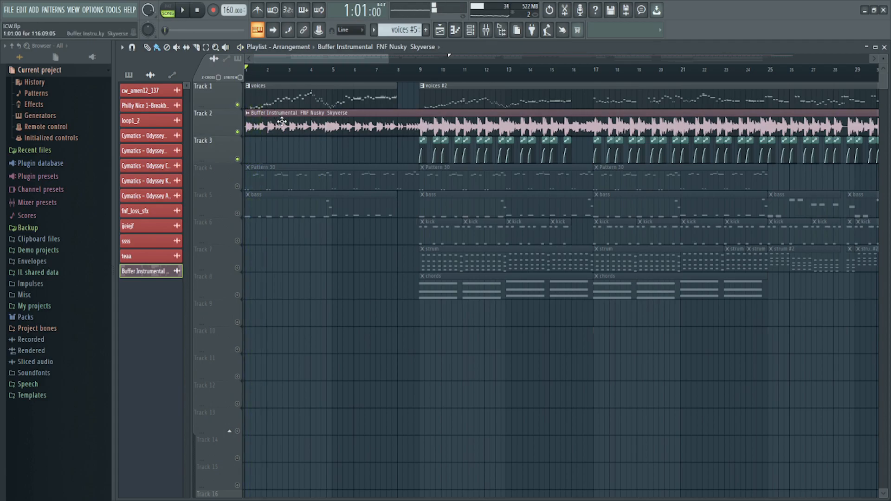
# Shift the Buffer Instrumental audio on Track 2 slightly earlier so its first sound aligns with bar 1, and play the opening bars
pyautogui.moveTo(282, 121); pyautogui.dragTo(287, 121)
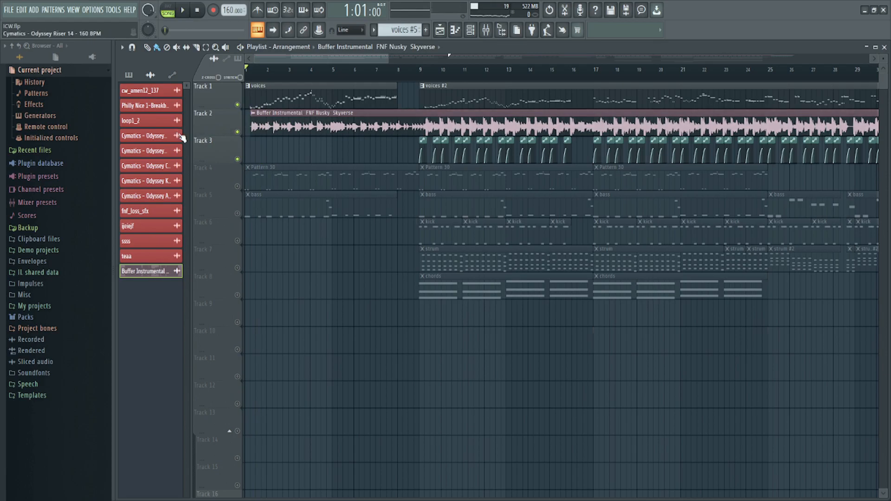
pyautogui.moveTo(286, 132); pyautogui.dragTo(279, 133)
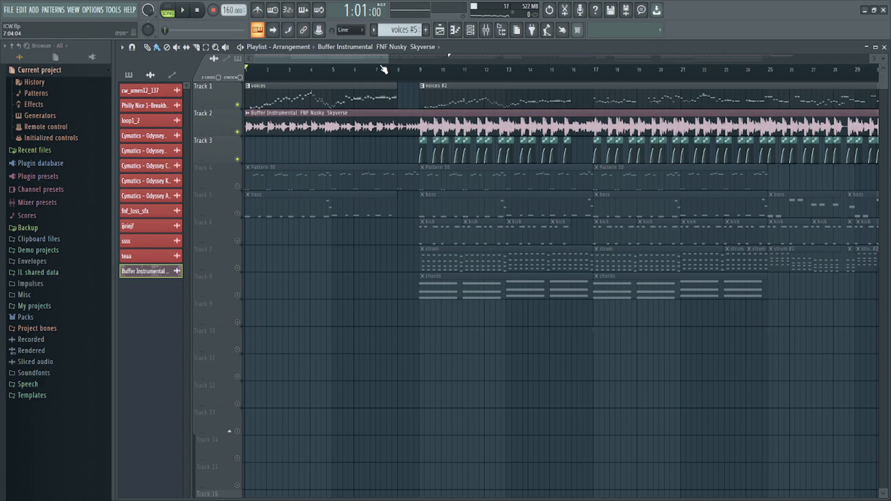
pyautogui.moveTo(387, 57); pyautogui.dragTo(255, 58)
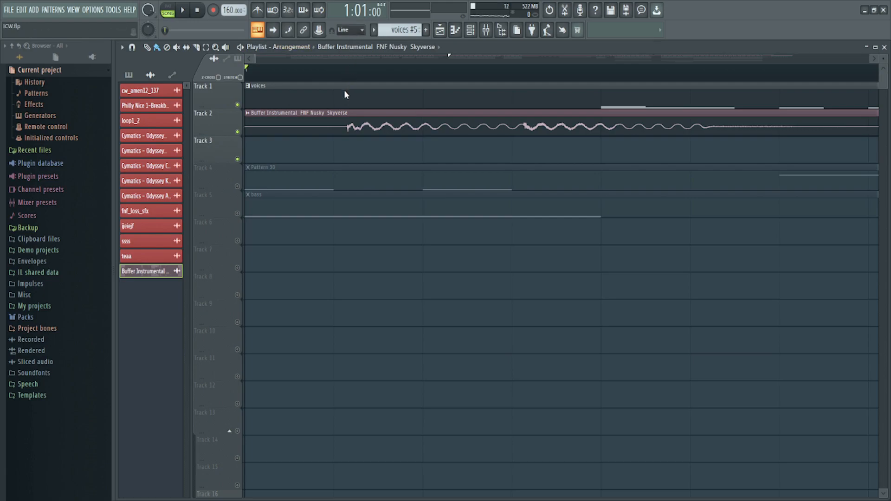
pyautogui.moveTo(246, 125)
pyautogui.mouseDown()
pyautogui.moveTo(349, 125)
pyautogui.moveTo(234, 115)
pyautogui.mouseUp()
pyautogui.press('space')
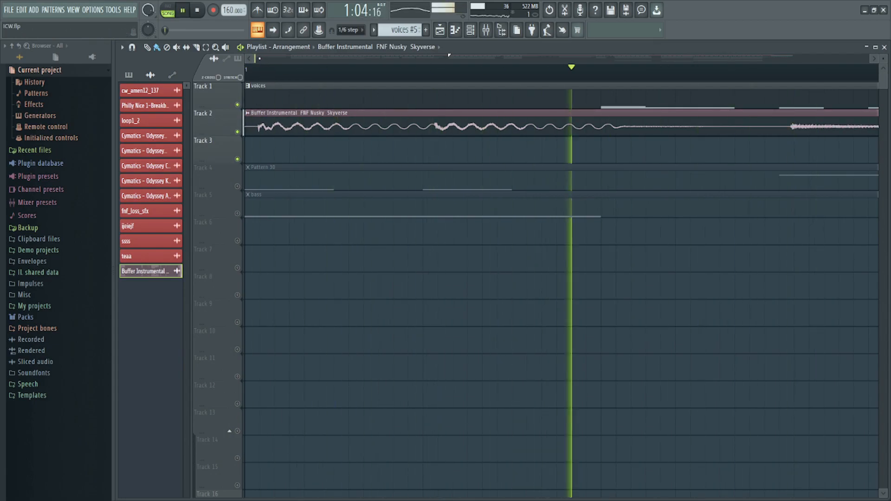
pyautogui.moveTo(256, 58); pyautogui.dragTo(446, 58)
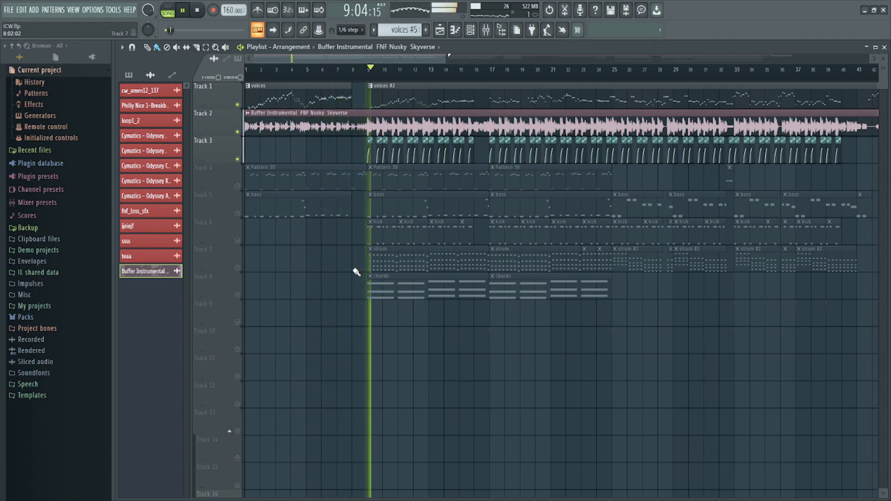
pyautogui.press('space')
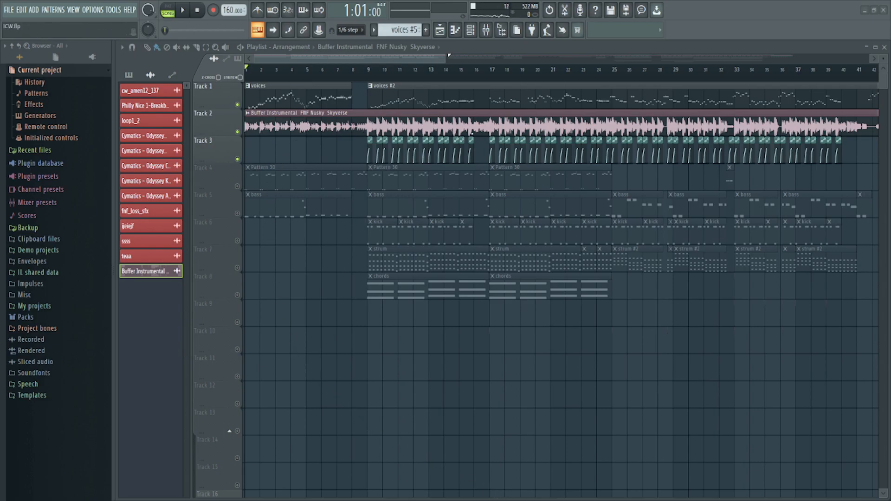
# Load the Jenny sample into the Slicex channel on Insert 2, slice it automatically and close the plugin
pyautogui.click(433, 293)
pyautogui.hotkey('ctrl', 's')
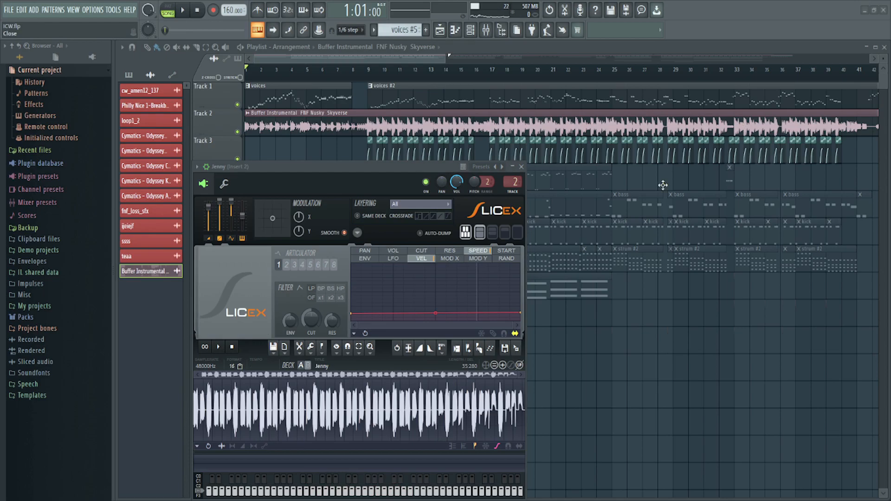
pyautogui.click(479, 349)
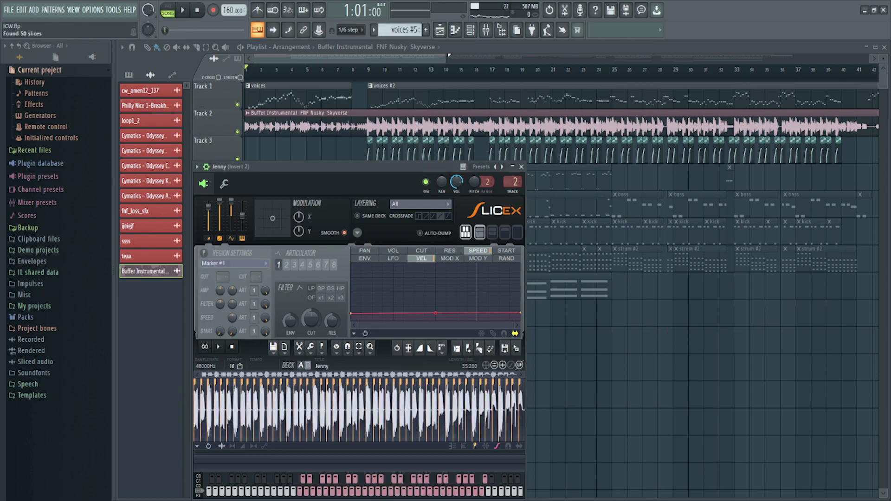
pyautogui.click(520, 167)
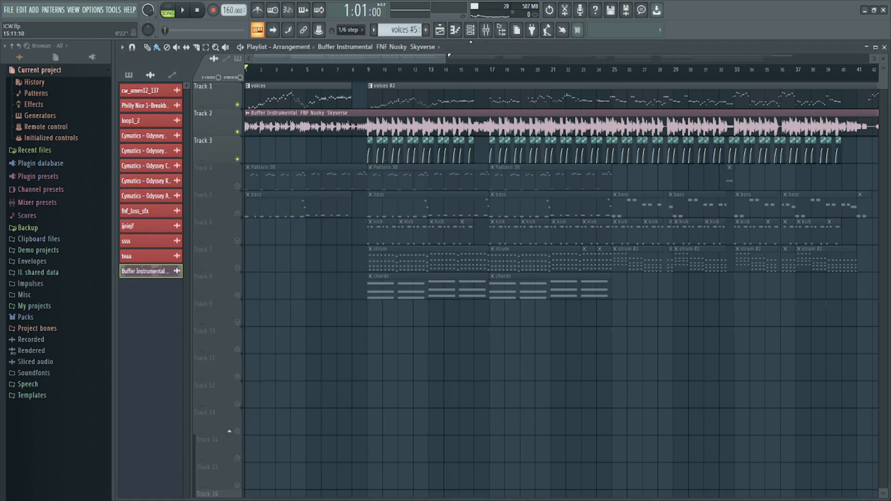
# Replace the nusky chromatics sample in the Insert 1 Slicex with the Sophie sample, slice it automatically and close the plugin
pyautogui.click(431, 267)
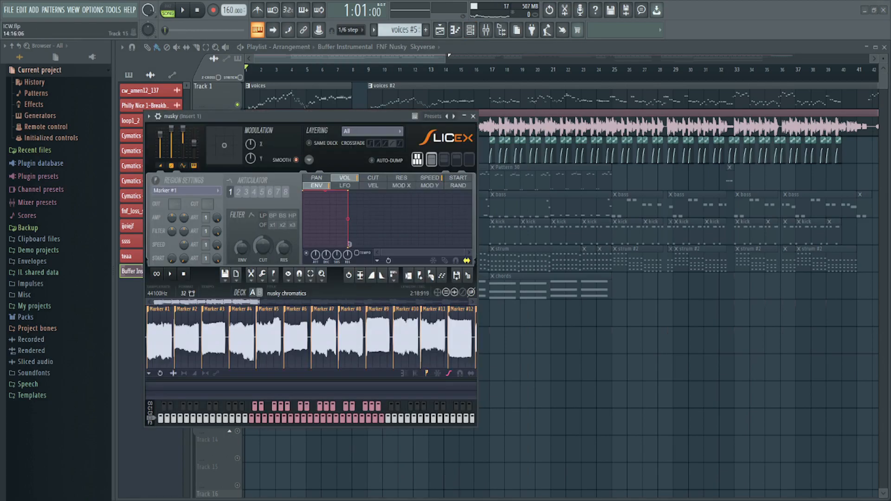
pyautogui.moveTo(742, 134); pyautogui.dragTo(311, 334)
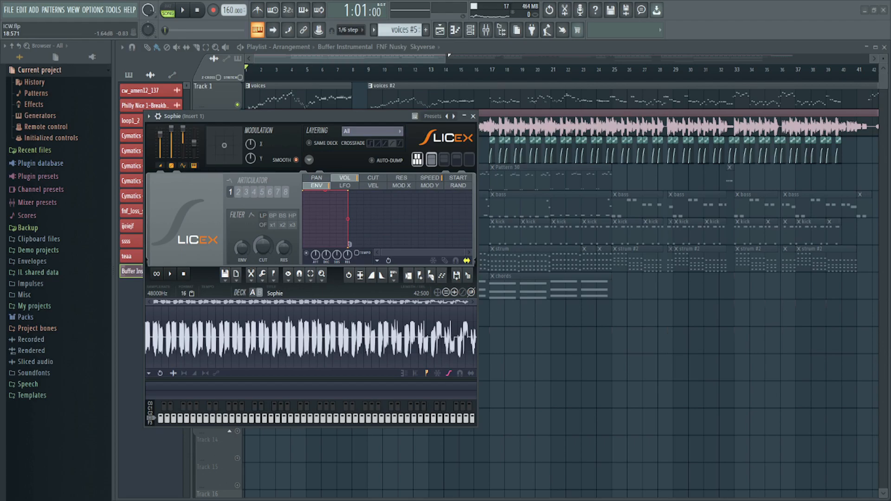
pyautogui.click(441, 279)
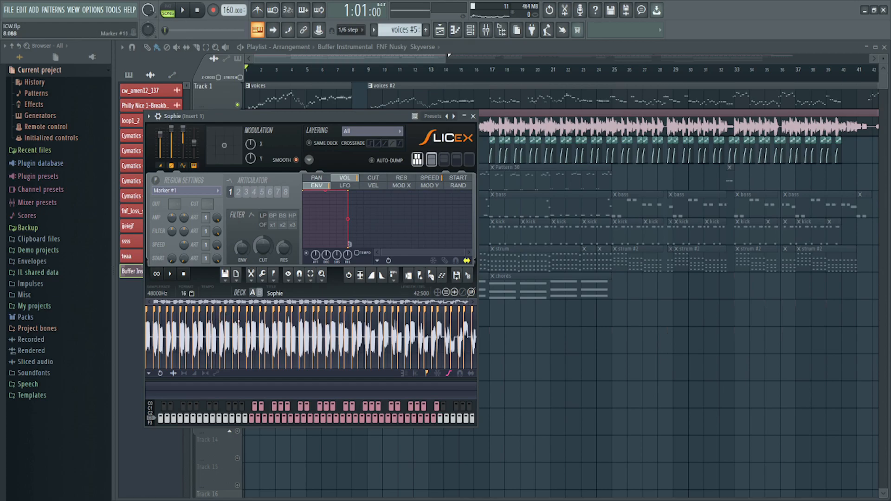
pyautogui.click(473, 116)
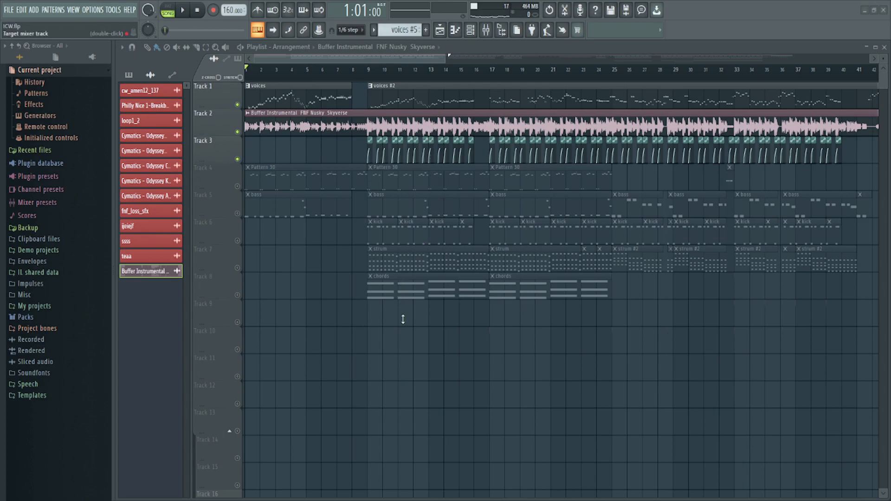
pyautogui.doubleClick(431, 320)
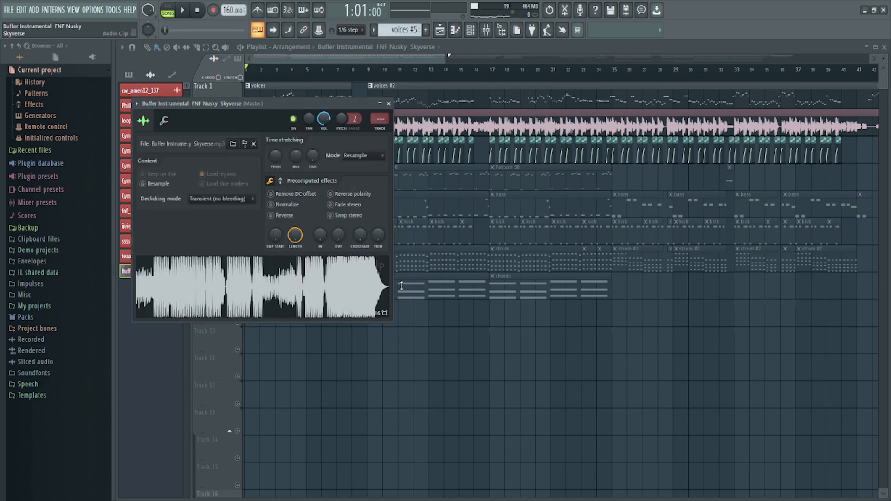
pyautogui.click(389, 103)
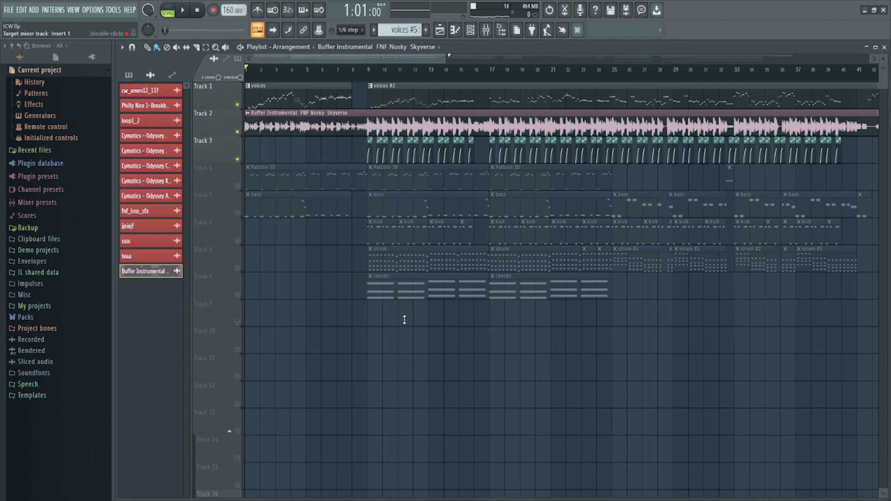
pyautogui.click(486, 31)
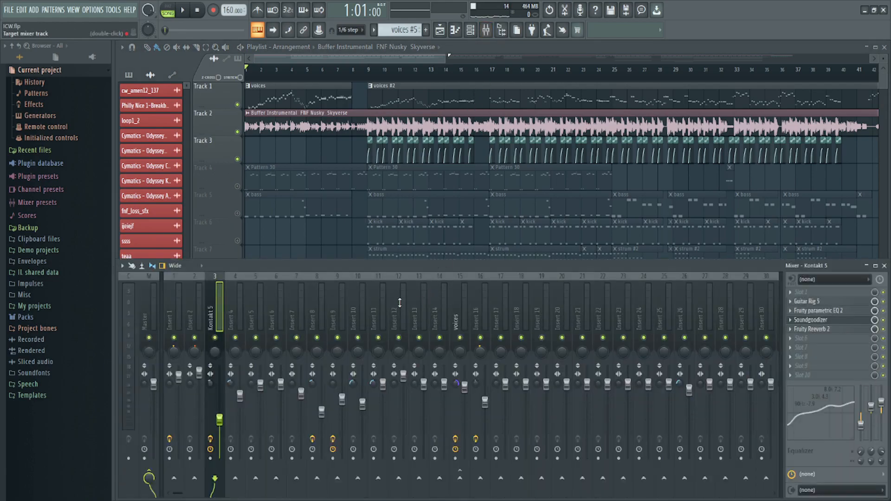
pyautogui.press('Right')
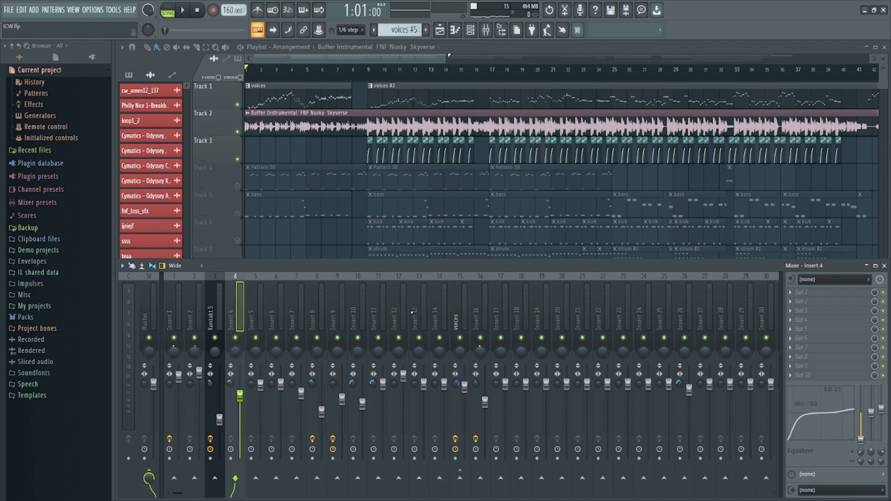
pyautogui.press('Right')
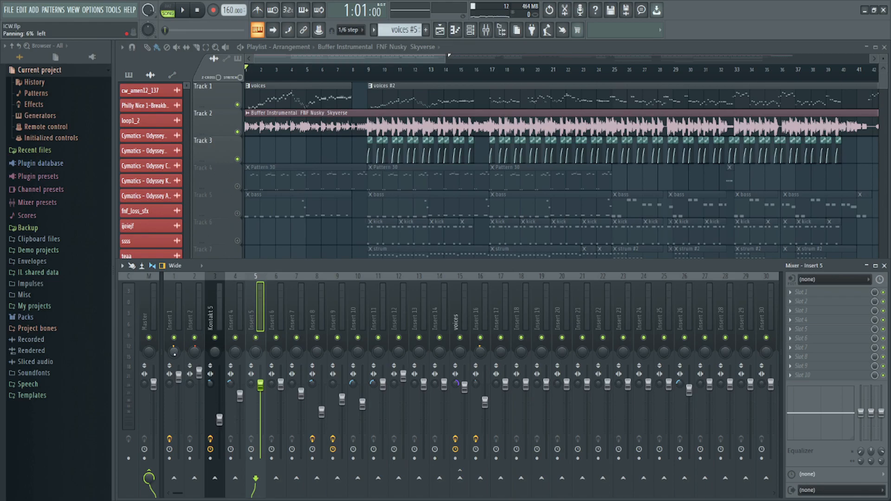
# Center the panning of mixer tracks Insert 1 and Insert 2
pyautogui.click(174, 353)
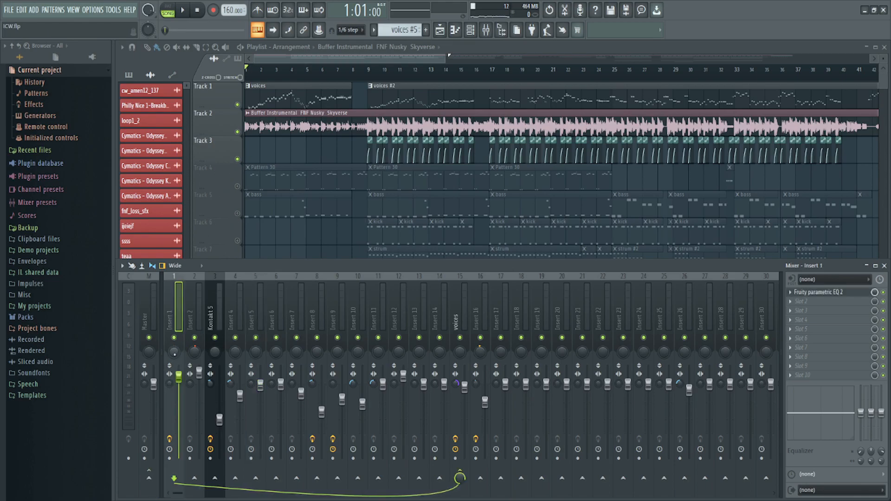
pyautogui.moveTo(195, 352); pyautogui.dragTo(194, 355)
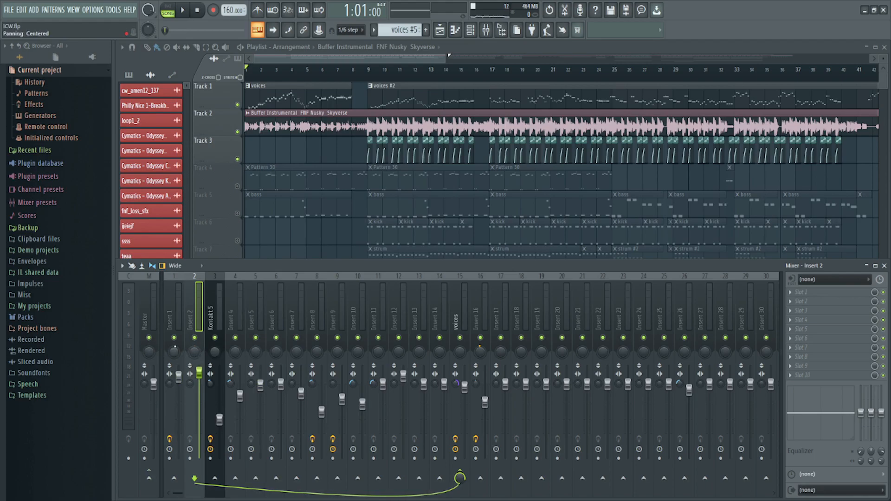
pyautogui.moveTo(174, 352); pyautogui.dragTo(174, 325)
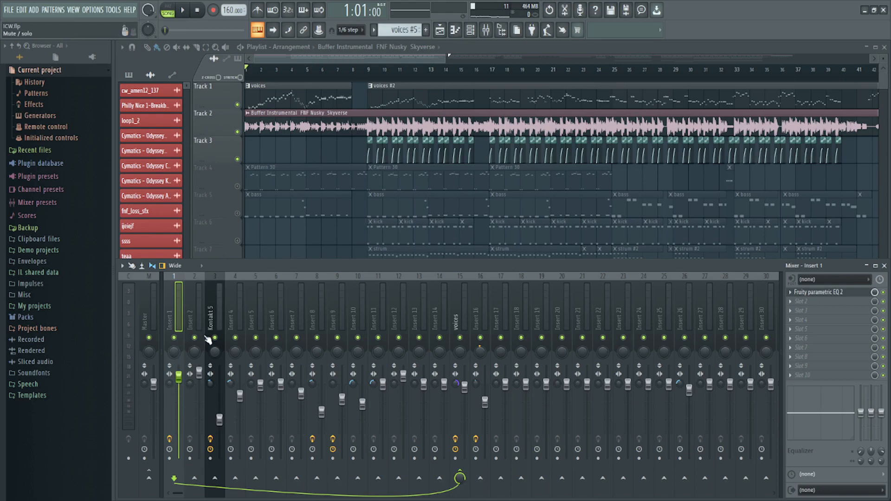
# Balance the vocals during playback by raising the Insert 1 volume and lowering the Insert 2 volume slightly
pyautogui.press('space')
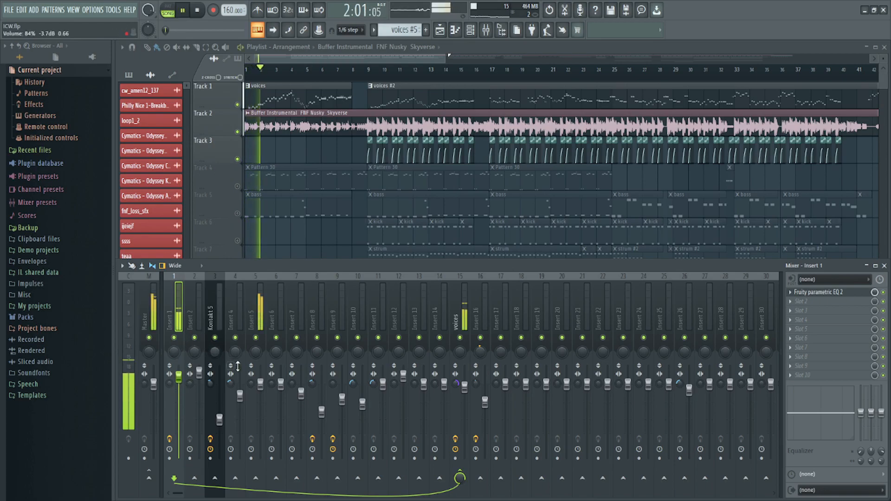
pyautogui.press('space')
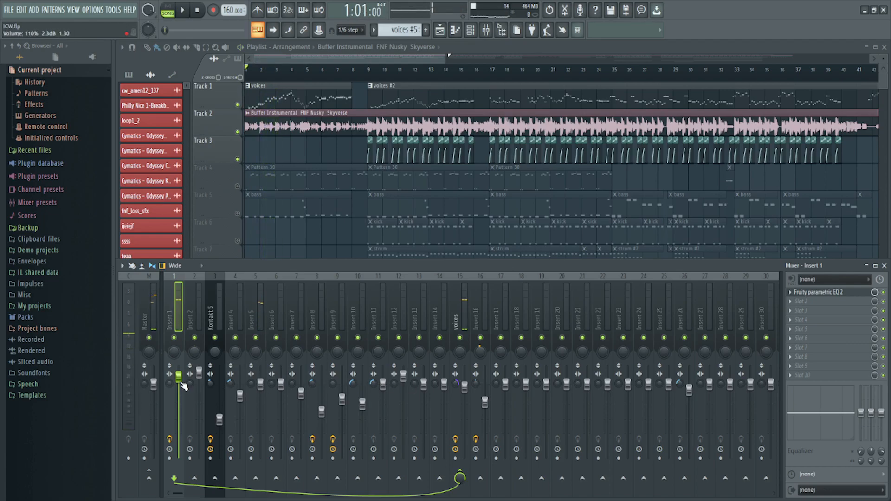
pyautogui.press('space')
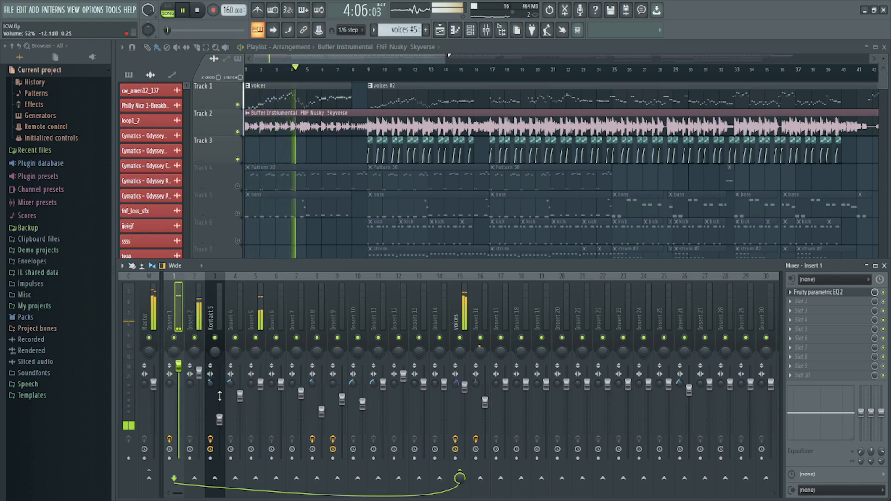
pyautogui.press('space')
pyautogui.moveTo(204, 378); pyautogui.dragTo(205, 383)
pyautogui.press('space')
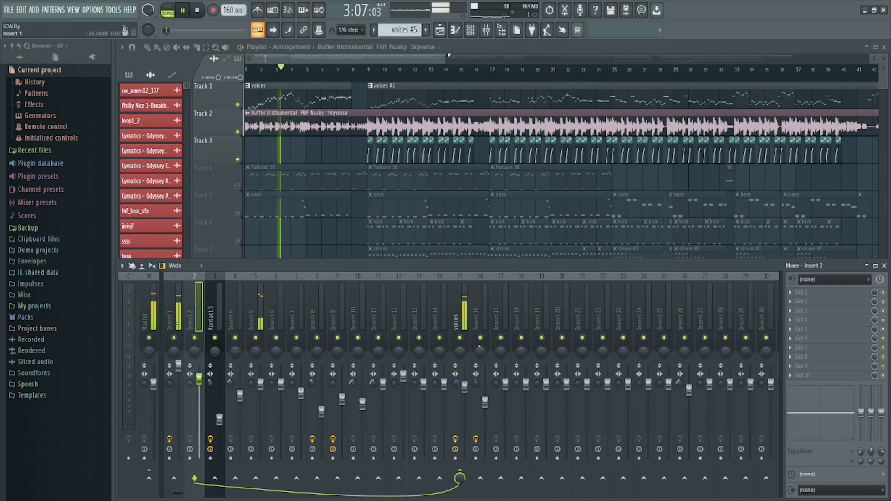
# Add a Fruity Compressor to Insert 1 after the parametric EQ and set its gain to 2.6 dB while listening
pyautogui.click(176, 322)
pyautogui.press('space')
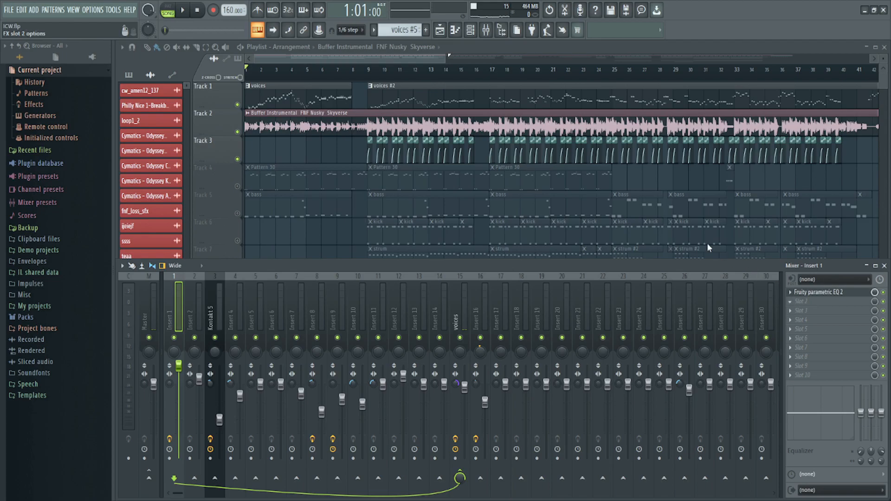
pyautogui.click(677, 230)
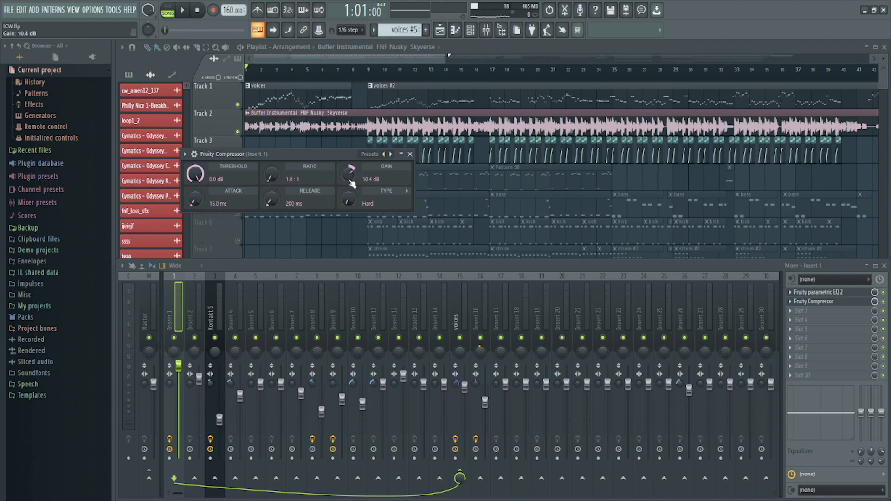
pyautogui.press('space')
pyautogui.moveTo(348, 173); pyautogui.dragTo(348, 181)
pyautogui.press('space')
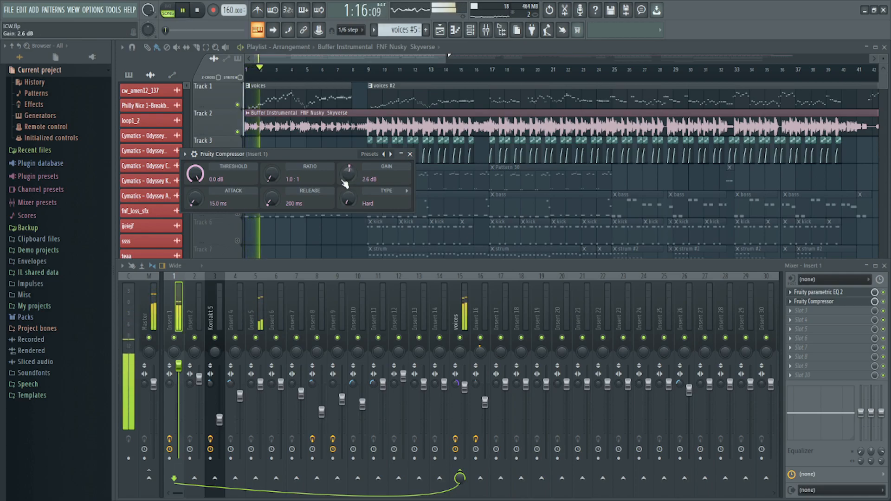
pyautogui.click(409, 154)
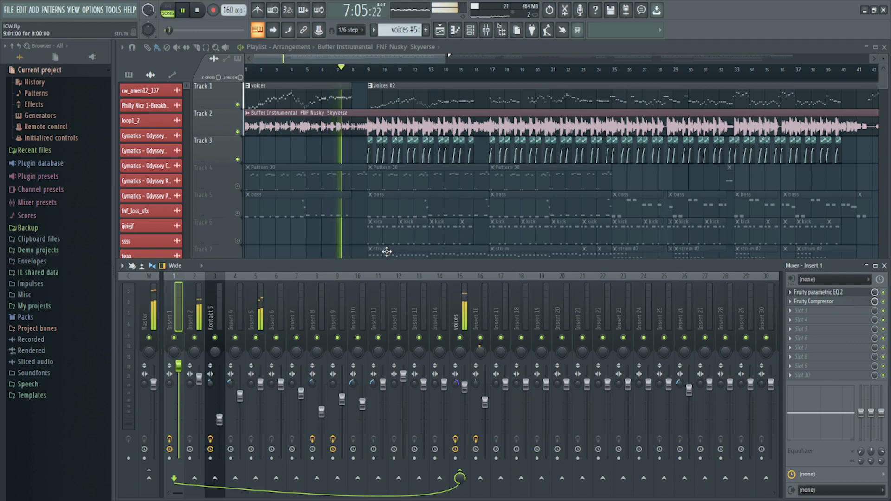
# Raise the Insert 5 volume slightly, play the opening bars to check the level and close the mixer
pyautogui.press('space')
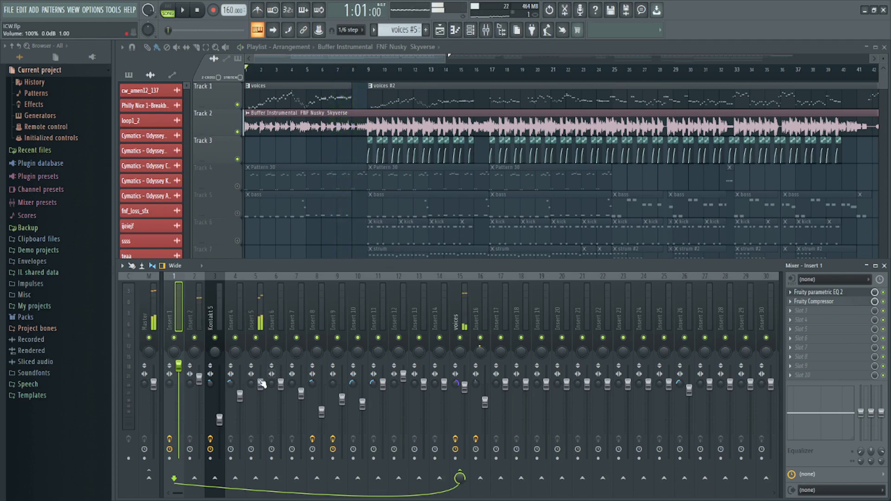
pyautogui.moveTo(262, 383); pyautogui.dragTo(261, 384)
pyautogui.press('space')
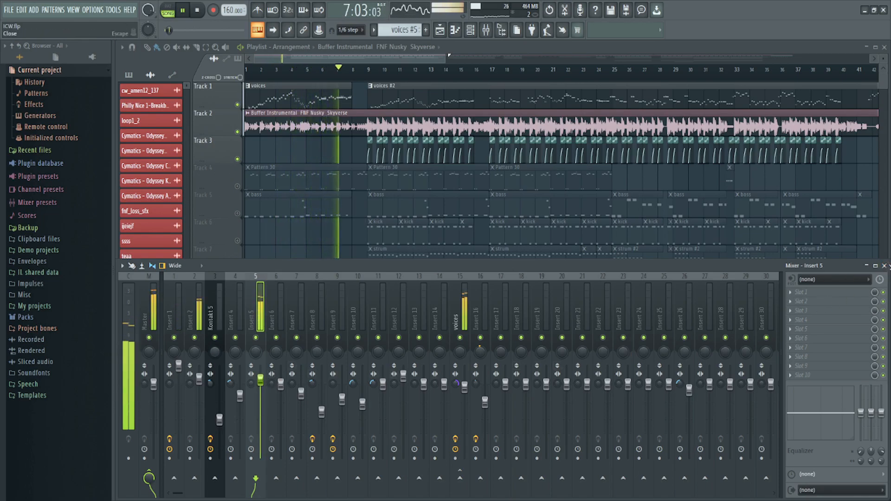
pyautogui.click(884, 266)
# Play the arrangement from around bar 43 and from around bar 88 to check the vocals against the instrumental
pyautogui.moveTo(287, 59); pyautogui.dragTo(423, 61)
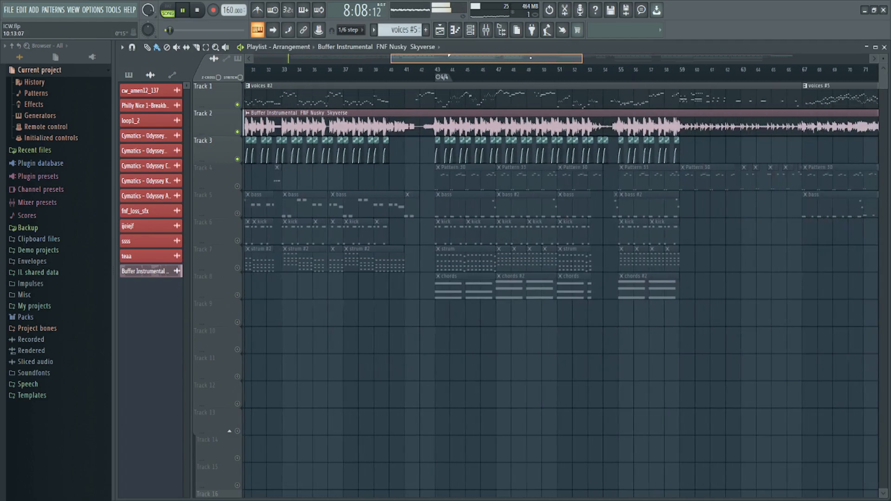
pyautogui.click(426, 70)
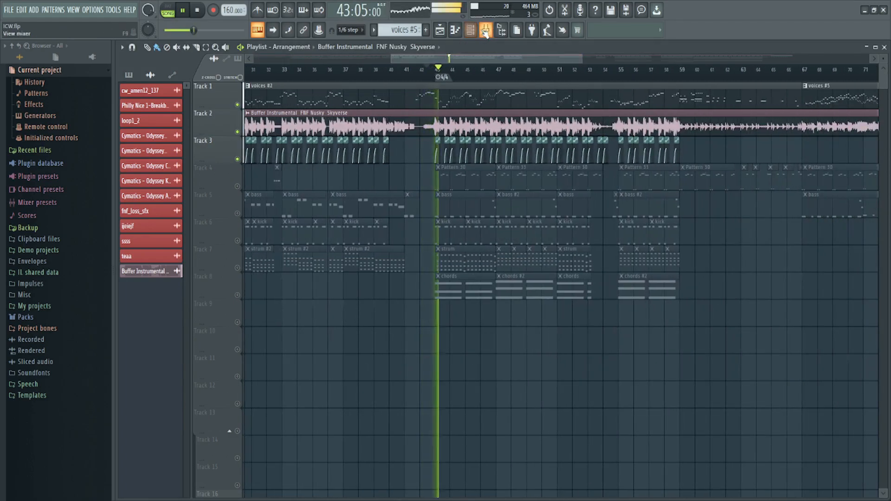
pyautogui.press('F9')
pyautogui.press('space')
pyautogui.press('F9')
pyautogui.moveTo(433, 59); pyautogui.dragTo(632, 61)
pyautogui.click(496, 70)
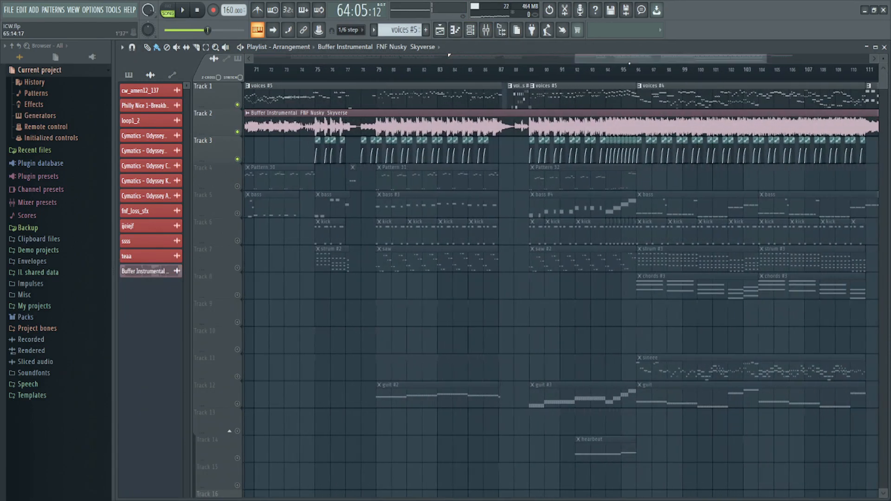
pyautogui.click(529, 70)
pyautogui.press('space')
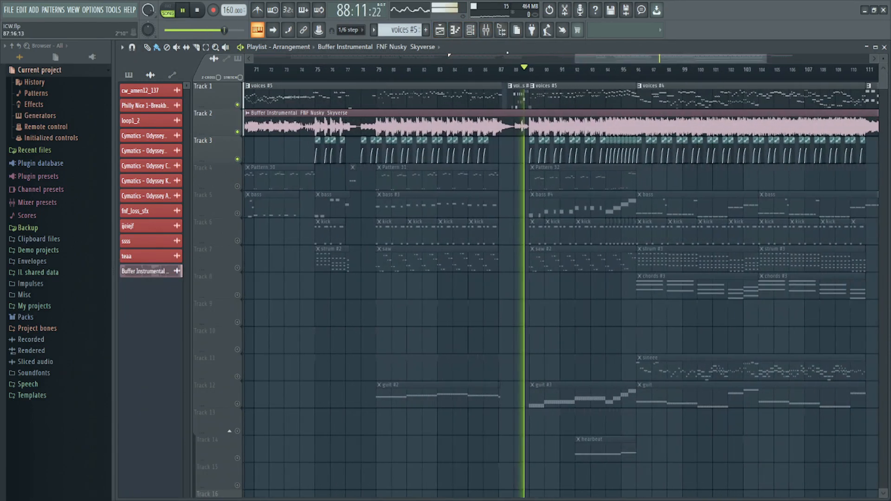
# Stop the playback and bring the playlist view and playhead back to bar 1
pyautogui.click(486, 30)
pyautogui.press('F9')
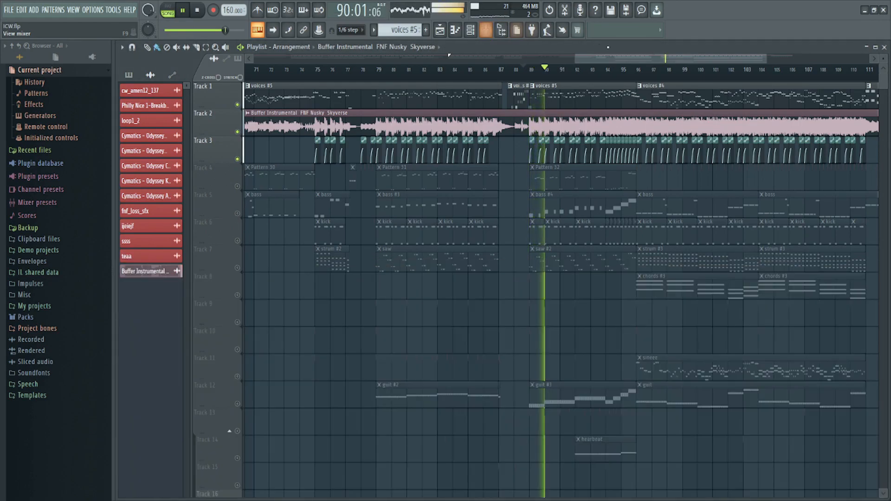
pyautogui.moveTo(619, 61); pyautogui.dragTo(259, 60)
pyautogui.press('space')
pyautogui.click(259, 73)
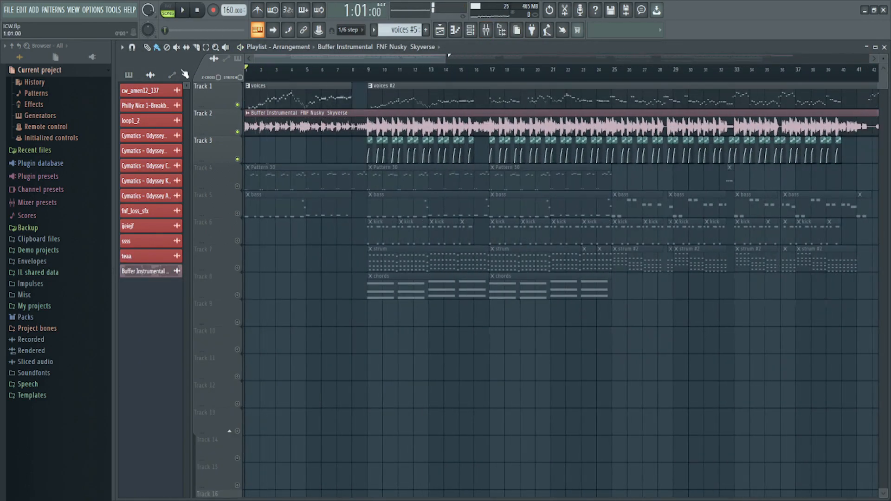
# Open the opening voices clip in the piano roll and compare the notes of the Sophie and Jenny channels
pyautogui.doubleClick(275, 102)
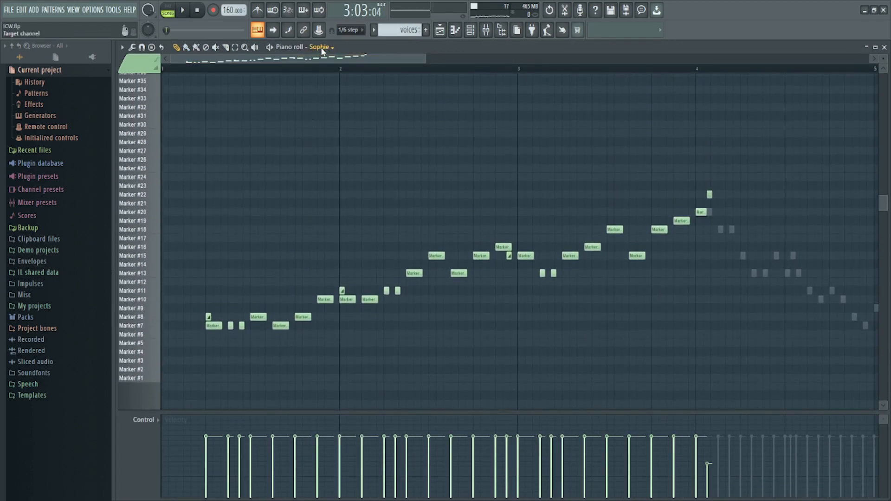
pyautogui.click(343, 300)
pyautogui.moveTo(354, 59); pyautogui.dragTo(172, 65)
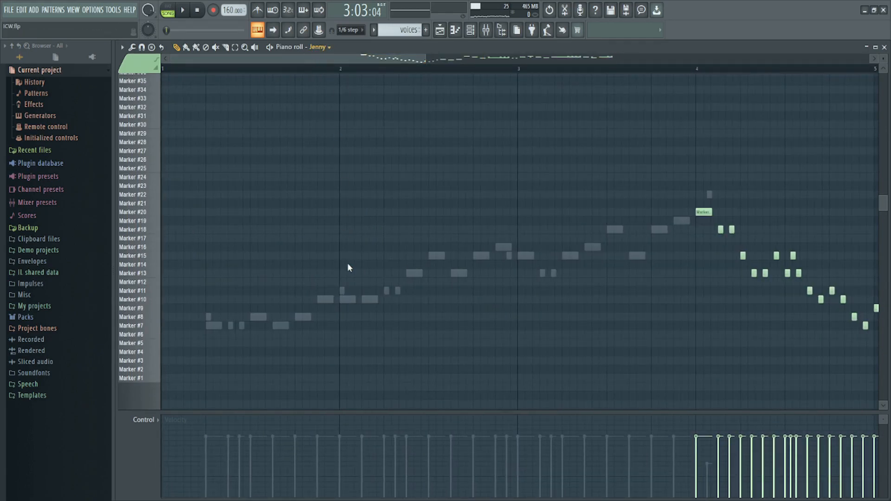
pyautogui.doubleClick(343, 288)
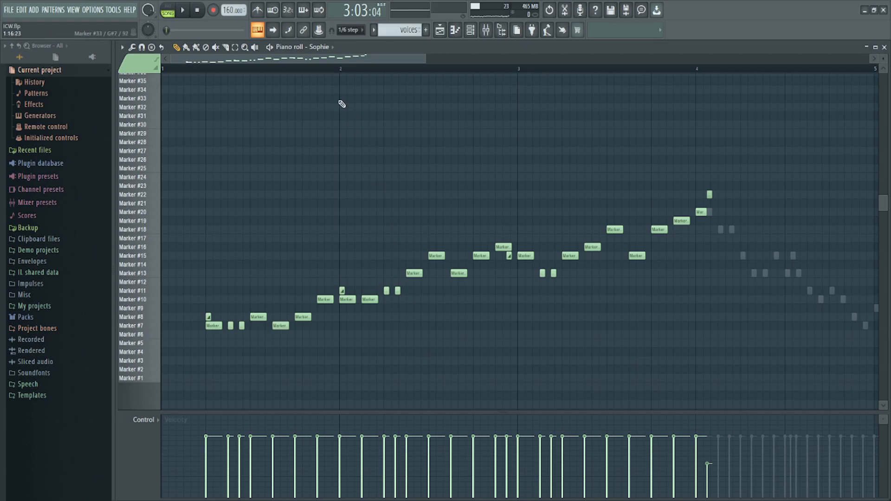
# Review the Sophie channel's notes across the voices patterns, including voices #3 and voices #6
pyautogui.moveTo(394, 36)
pyautogui.mouseDown()
pyautogui.moveTo(395, 26)
pyautogui.moveTo(395, 35)
pyautogui.mouseUp()
pyautogui.moveTo(232, 59); pyautogui.dragTo(750, 60)
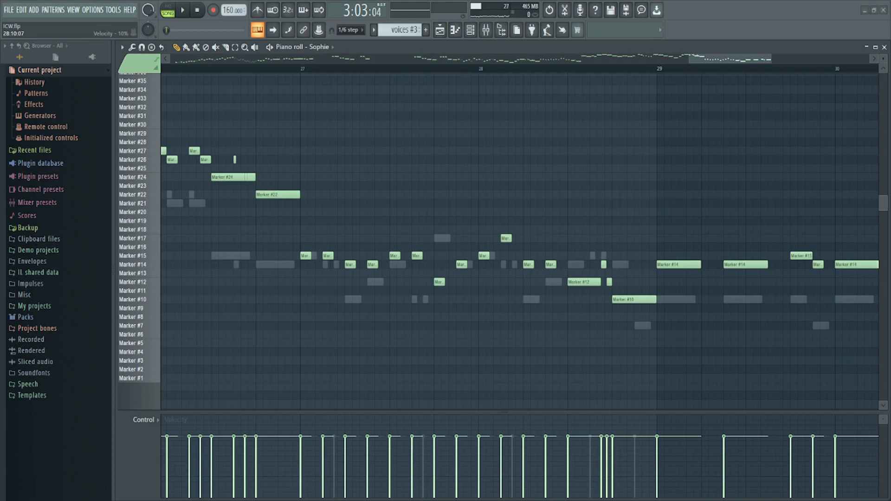
pyautogui.moveTo(400, 30); pyautogui.dragTo(376, 33)
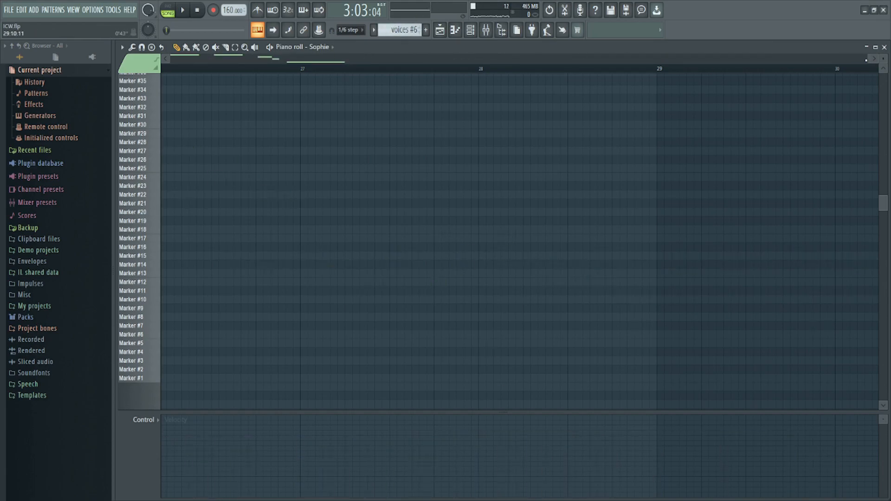
pyautogui.moveTo(400, 30); pyautogui.dragTo(400, 37)
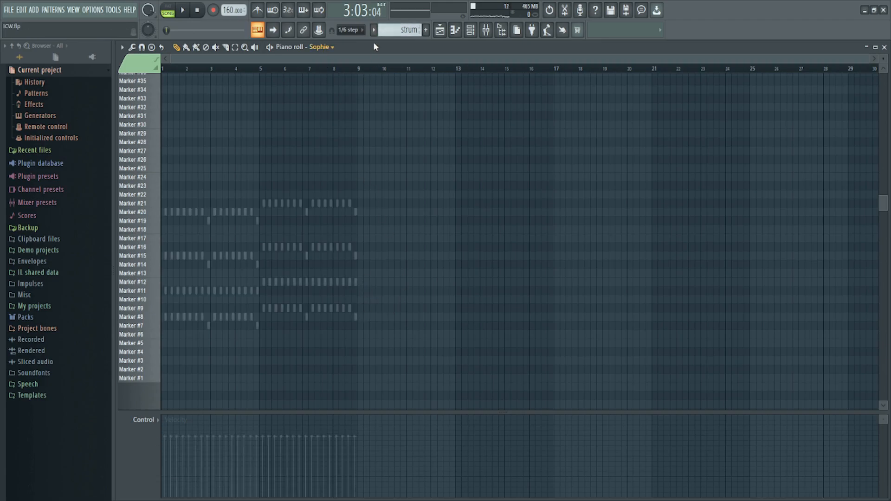
# Review the Jenny channel's notes across the voices patterns, including voices, voices #3 and voices #6
pyautogui.moveTo(400, 29); pyautogui.dragTo(401, 40)
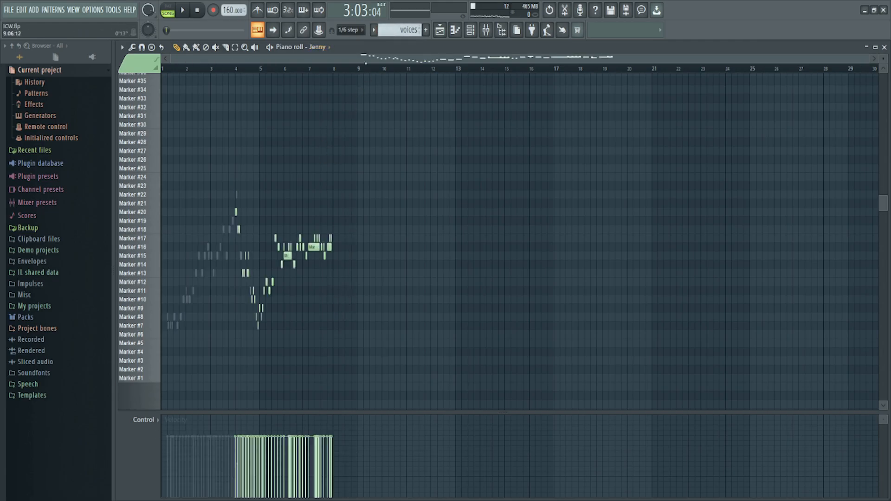
pyautogui.moveTo(400, 30); pyautogui.dragTo(391, 31)
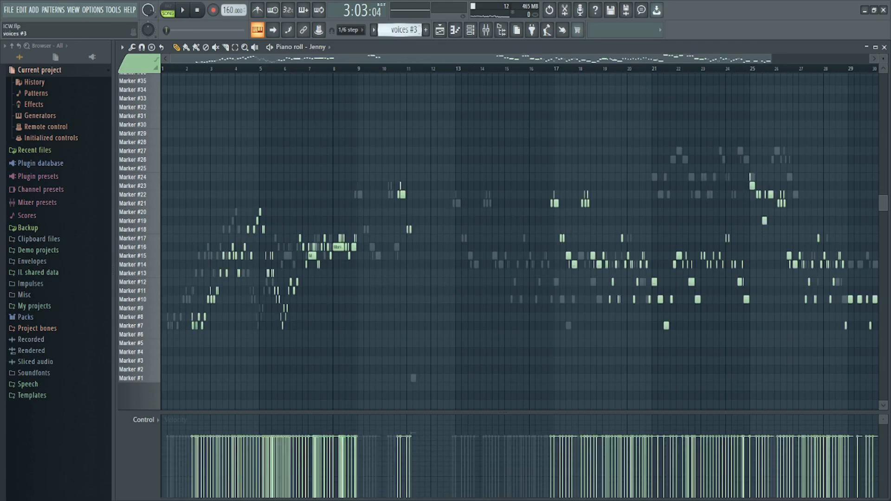
pyautogui.moveTo(444, 57); pyautogui.dragTo(541, 57)
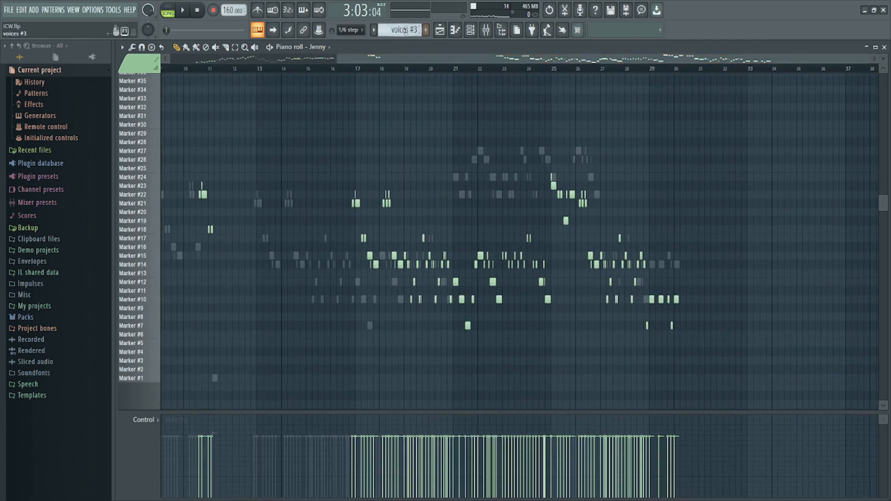
pyautogui.moveTo(401, 31); pyautogui.dragTo(401, 33)
pyautogui.moveTo(866, 59); pyautogui.dragTo(262, 70)
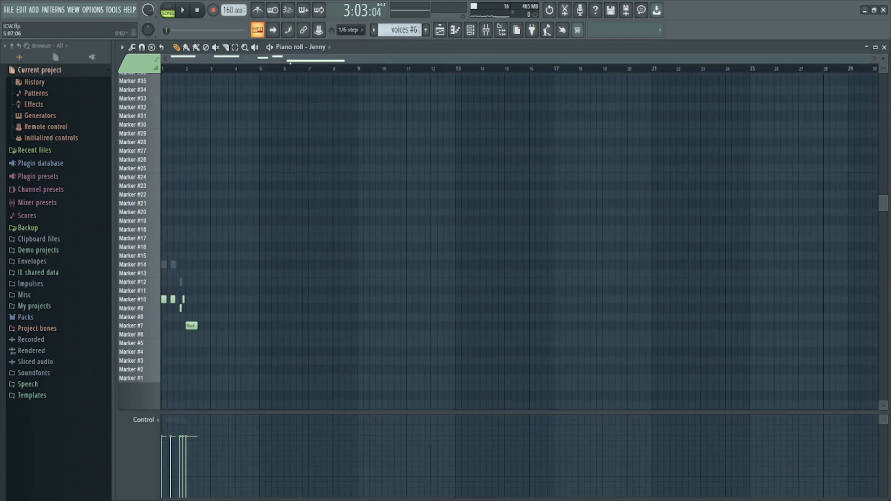
pyautogui.moveTo(400, 30); pyautogui.dragTo(400, 27)
pyautogui.moveTo(413, 59); pyautogui.dragTo(401, 27)
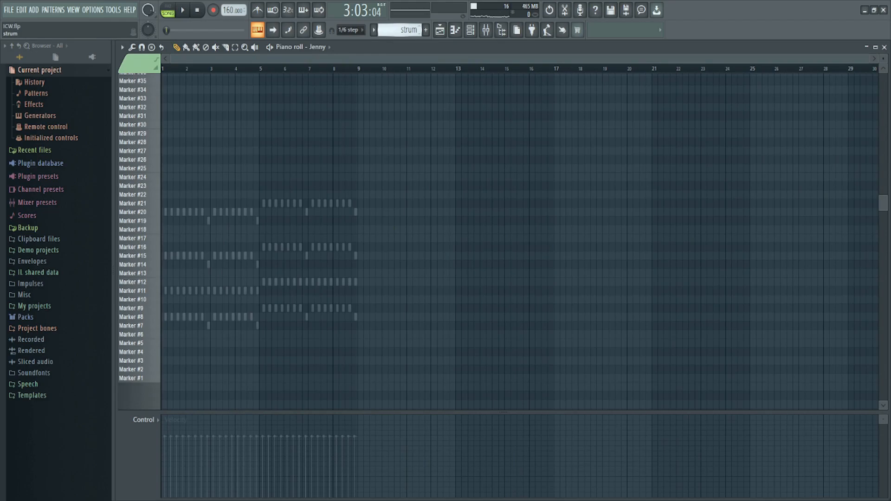
# Return to the playlist to play the arrangement from its opening bars, and close all open plugin windows
pyautogui.click(442, 35)
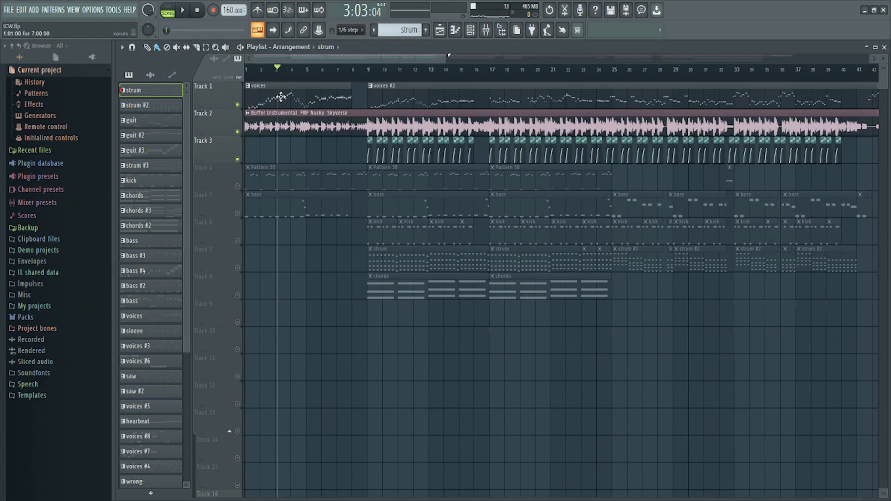
pyautogui.moveTo(279, 69); pyautogui.dragTo(295, 69)
pyautogui.press('space')
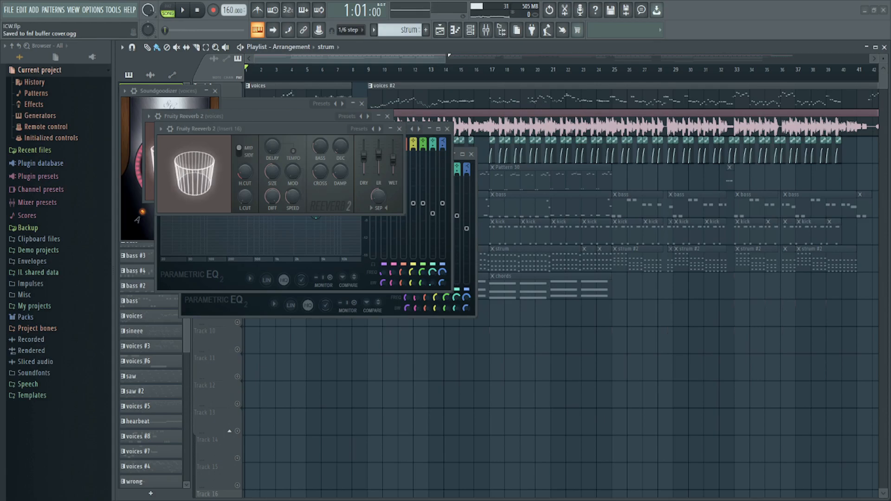
pyautogui.press('F12')
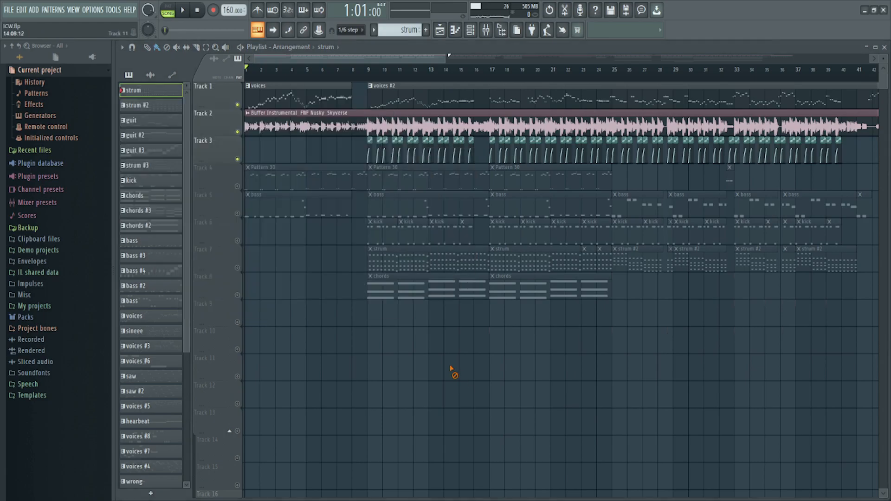